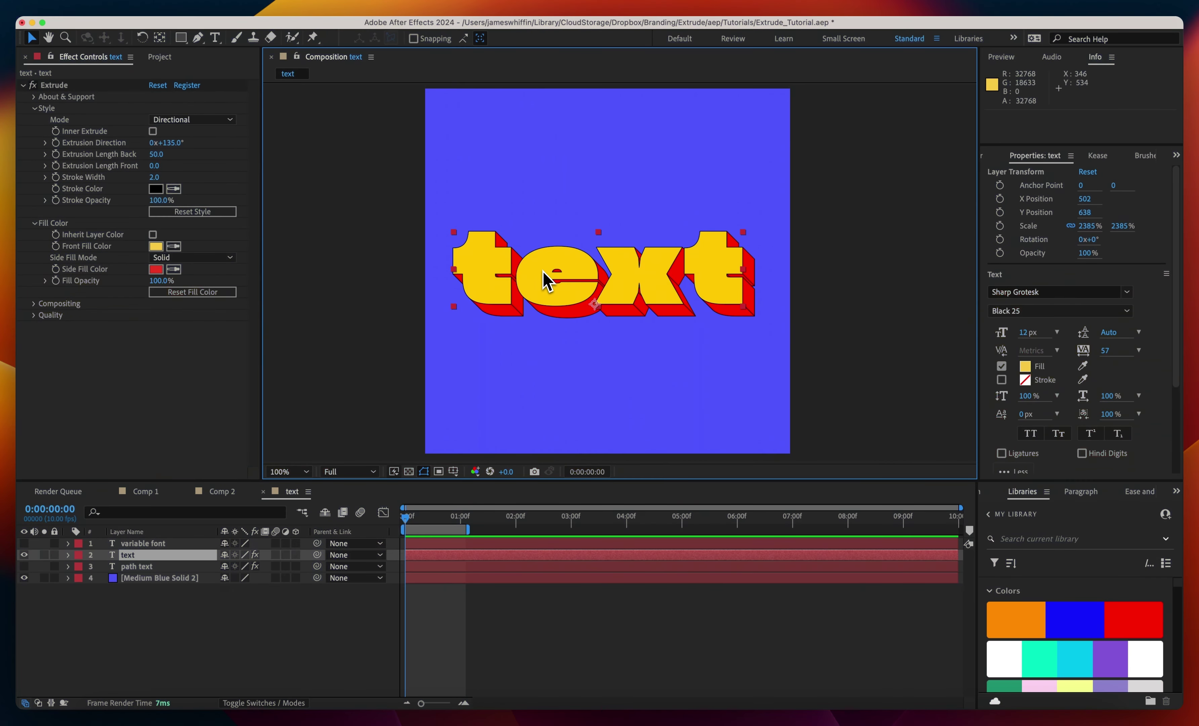
- Select the word 'text' in the extruded 'text' layer so it can be retyped
{"action": "double_click", "coordinate": [543, 270]}
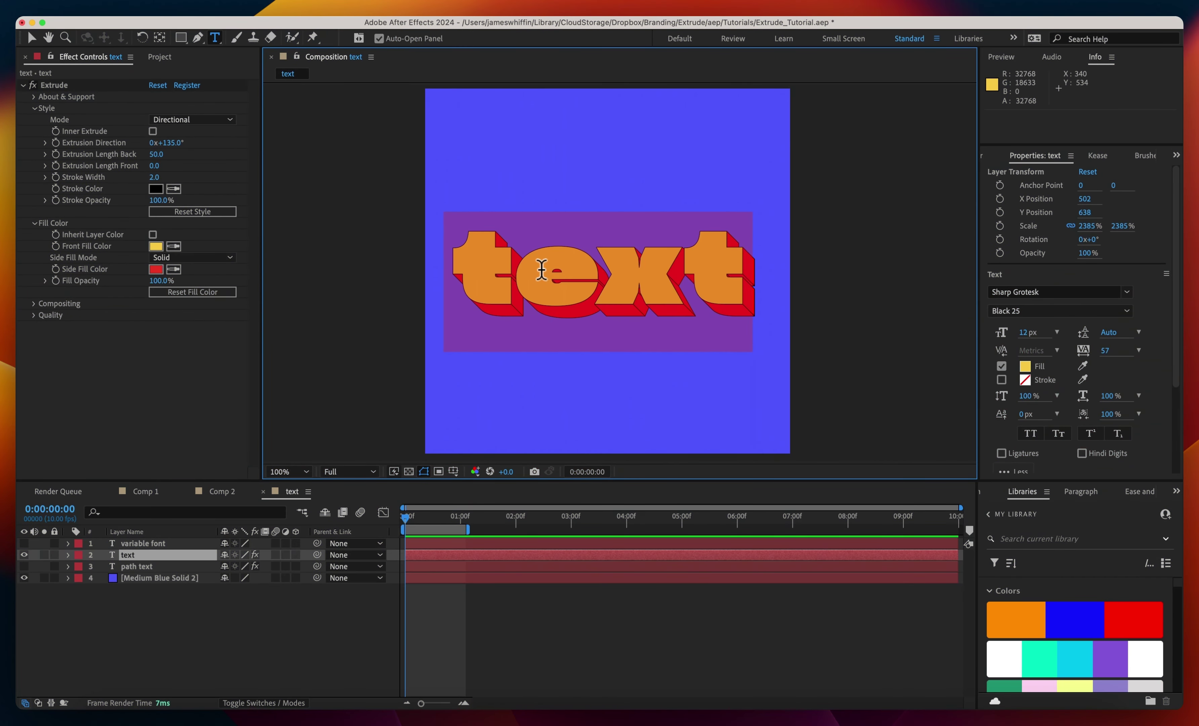
{"action": "type", "text": "text"}
{"action": "key", "text": "Escape"}
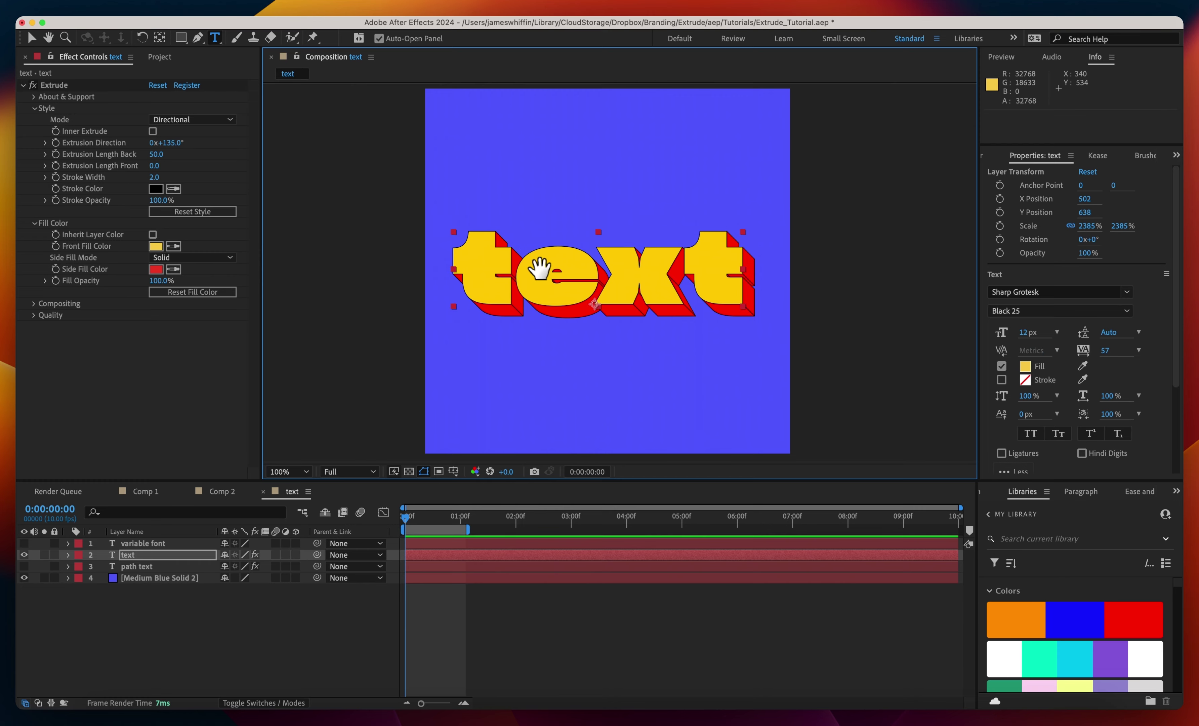
{"action": "key", "text": "v"}
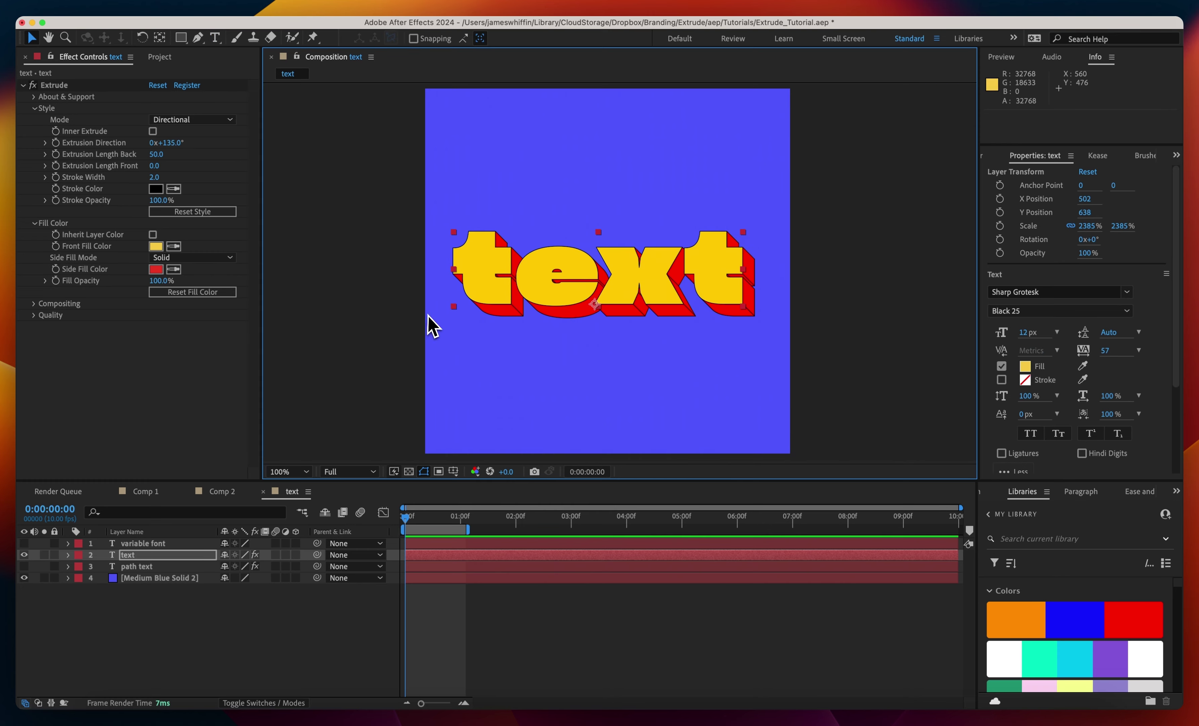
{"action": "left_click_drag", "start_coordinate": [746, 236], "coordinate": [910, 102]}
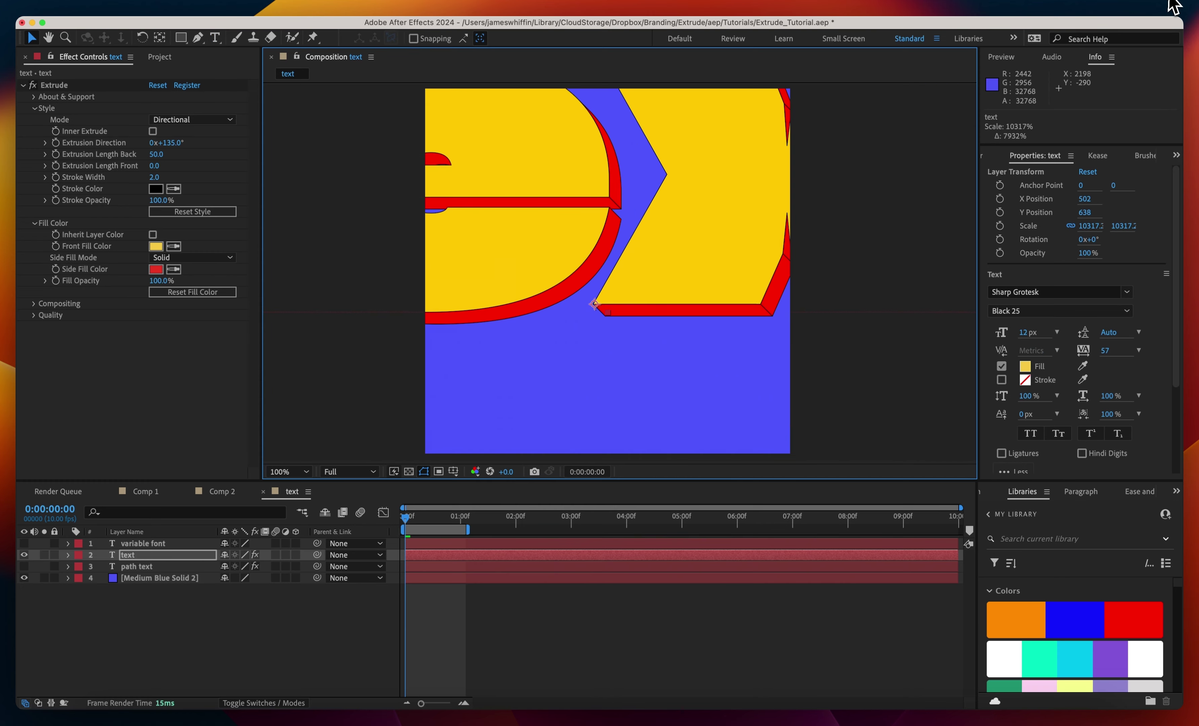
{"action": "left_click_drag", "start_coordinate": [618, 187], "coordinate": [618, 284]}
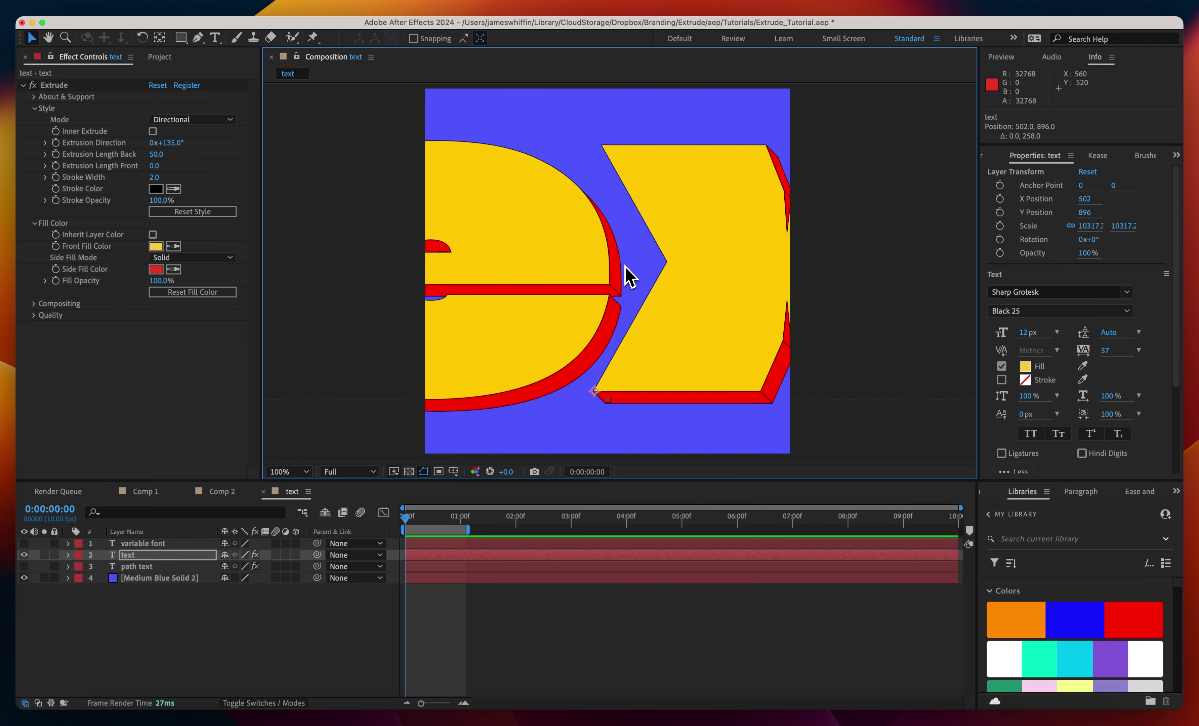
{"action": "key", "text": "ctrl+z"}
{"action": "key", "text": "ctrl+z"}
- Make the 'variable font' layer visible and zoom the composition to 200%
{"action": "left_click", "coordinate": [148, 605]}
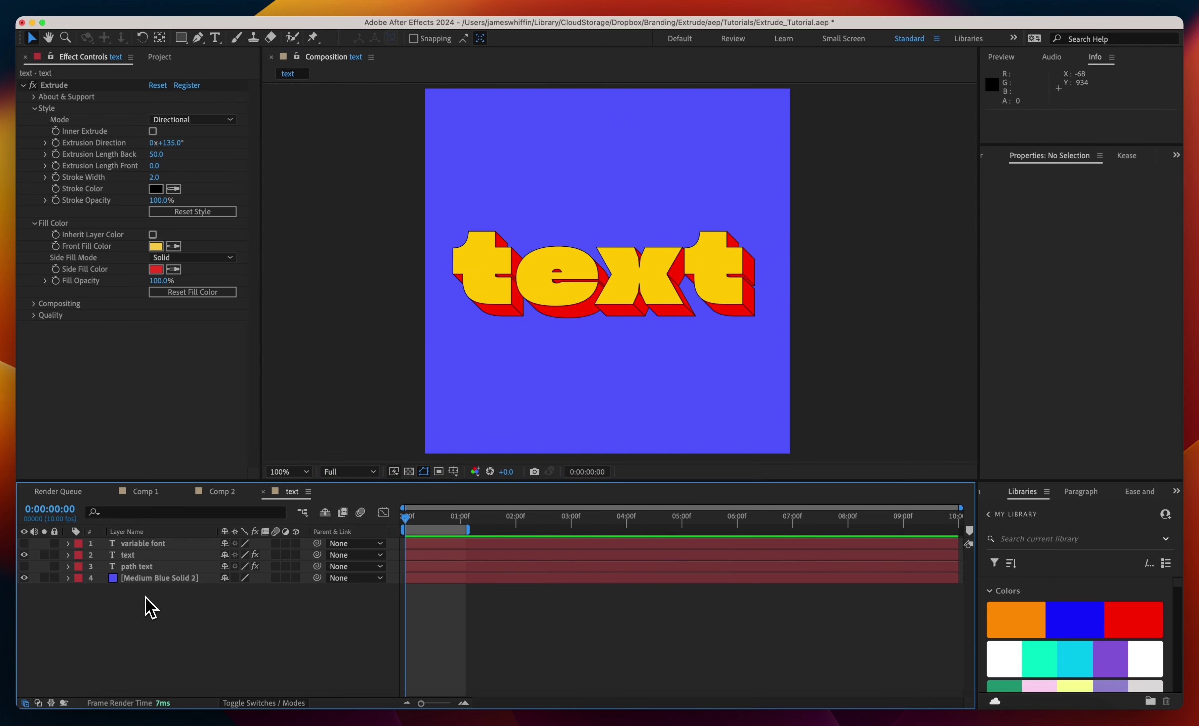
{"action": "left_click", "coordinate": [88, 544]}
{"action": "left_click", "coordinate": [26, 543]}
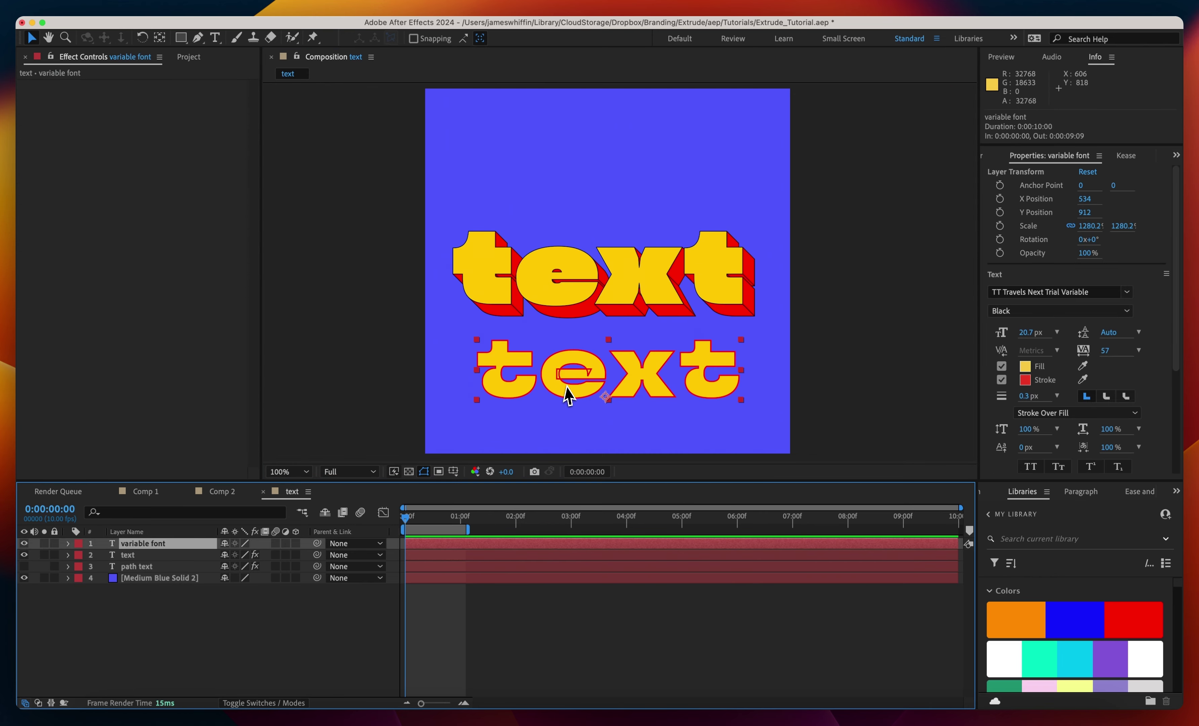
{"action": "mouse_move", "coordinate": [629, 367]}
{"action": "left_mouse_down"}
{"action": "mouse_move", "coordinate": [633, 251]}
{"action": "mouse_move", "coordinate": [628, 351]}
{"action": "left_mouse_up"}
{"action": "key", "text": "period"}
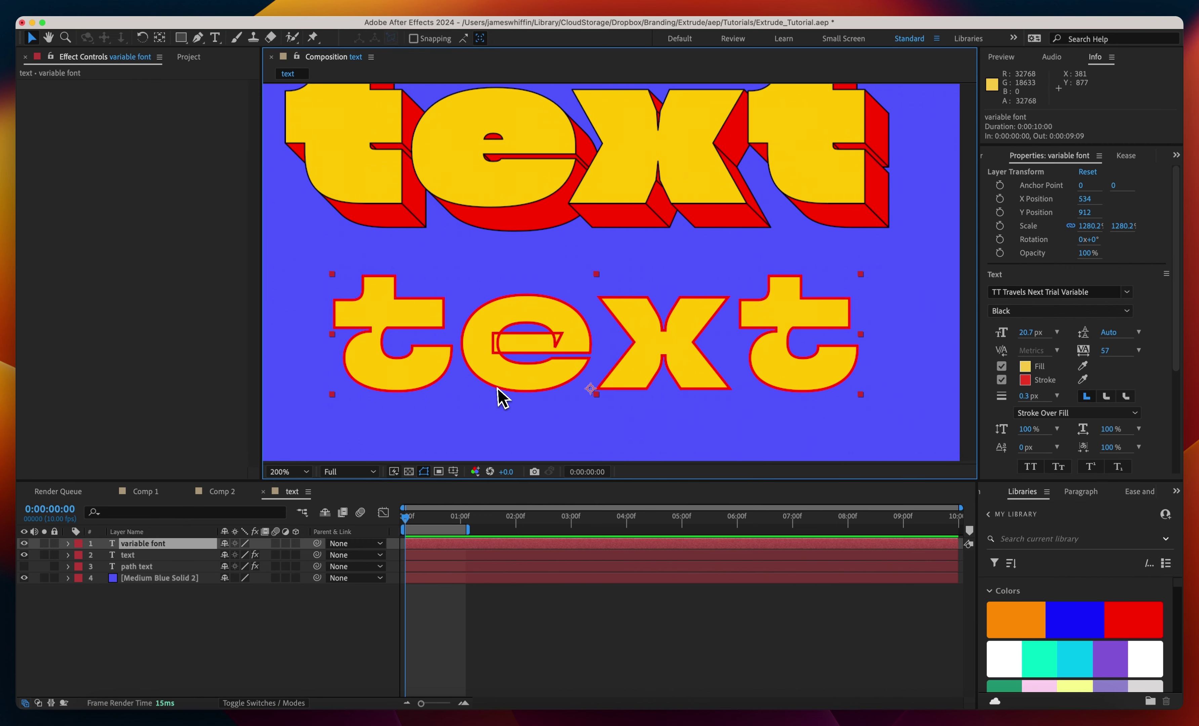
{"action": "left_click_drag", "start_coordinate": [488, 364], "coordinate": [492, 366]}
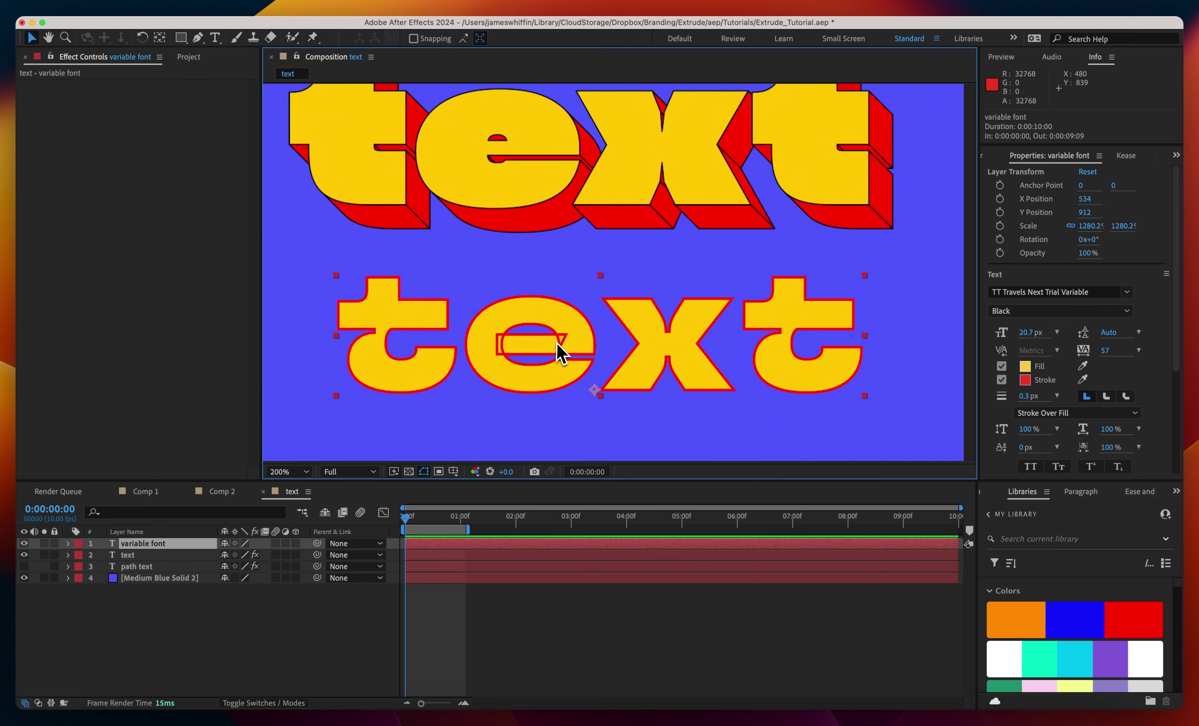
{"action": "scroll", "coordinate": [505, 363], "scroll_direction": "right", "scroll_amount": 1}
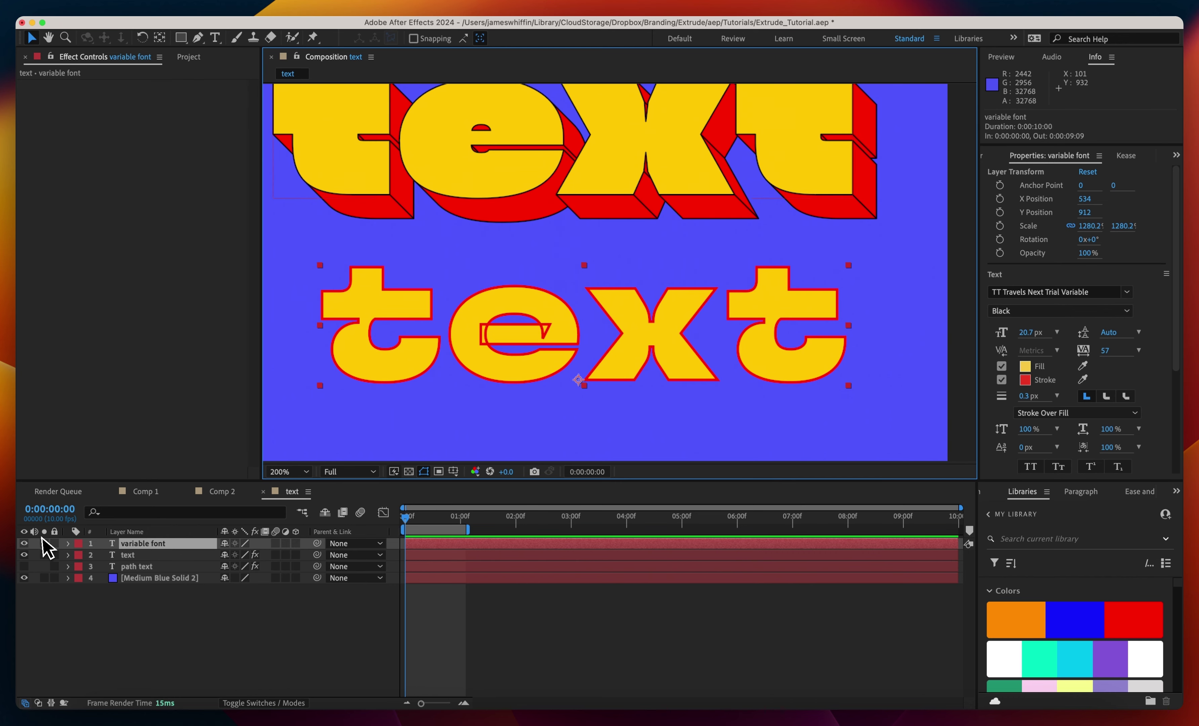
- Copy the Extrude effect from 'text' onto 'variable font', then delete it there
{"action": "left_click", "coordinate": [484, 117]}
{"action": "left_click", "coordinate": [49, 105]}
{"action": "left_click", "coordinate": [377, 315]}
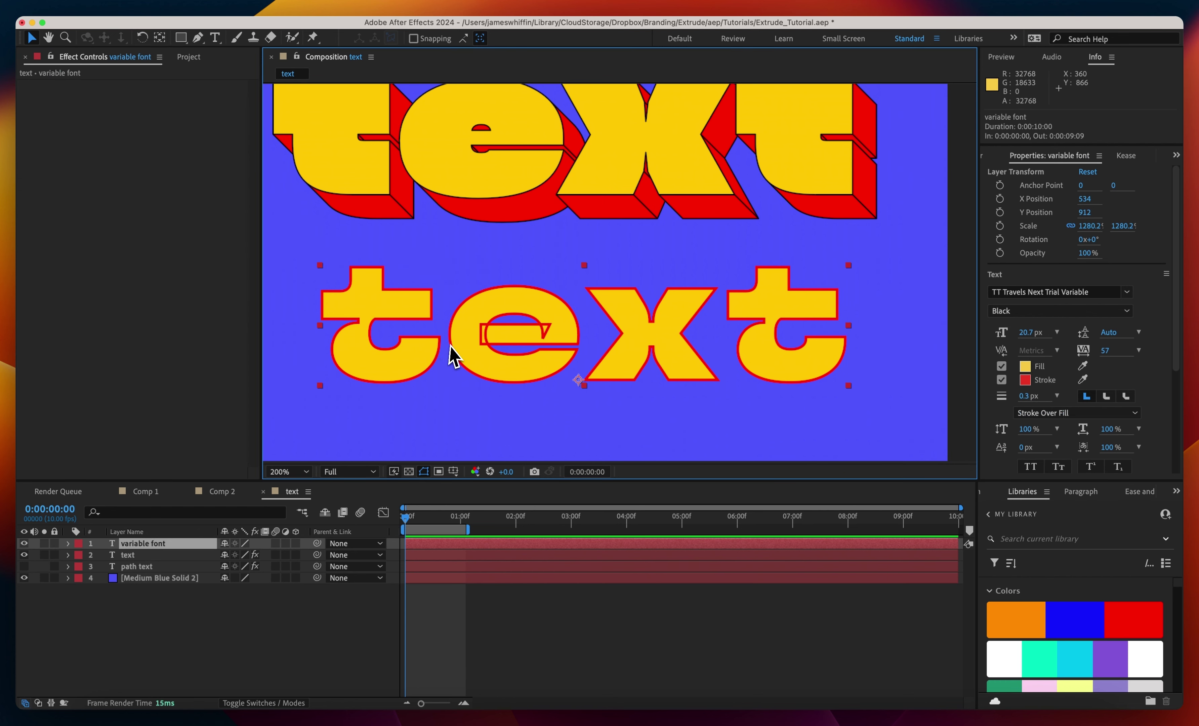
{"action": "key", "text": "cmd+v"}
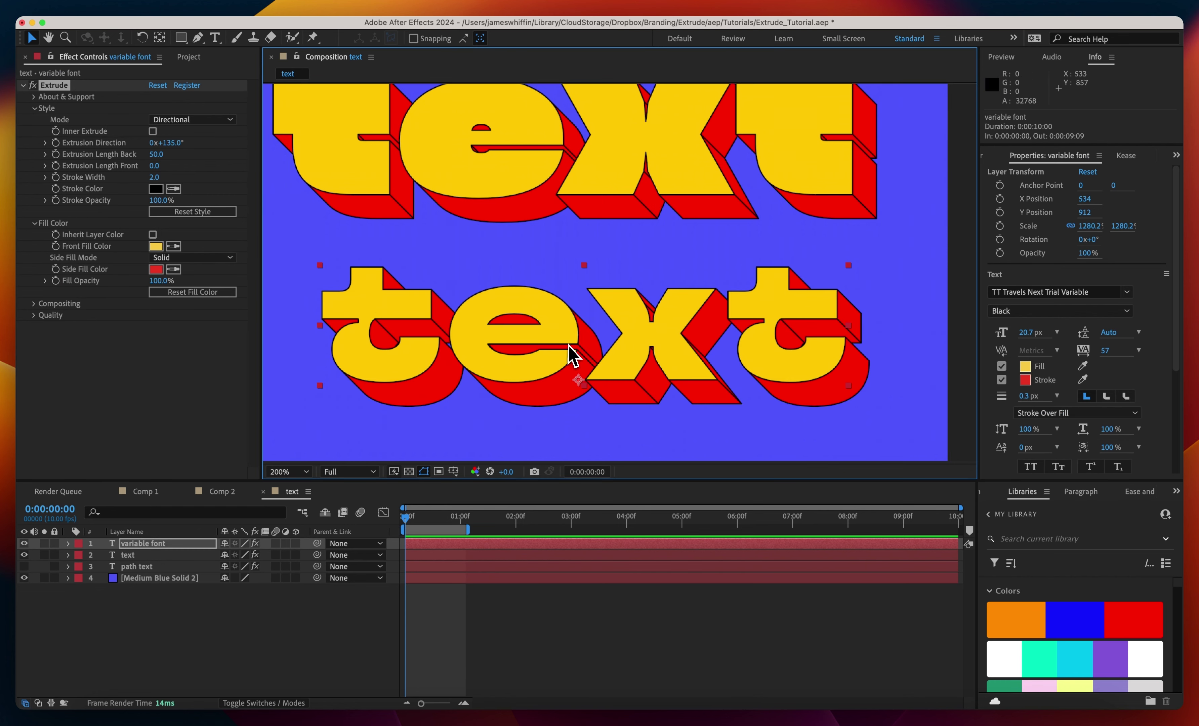
{"action": "left_click", "coordinate": [32, 87]}
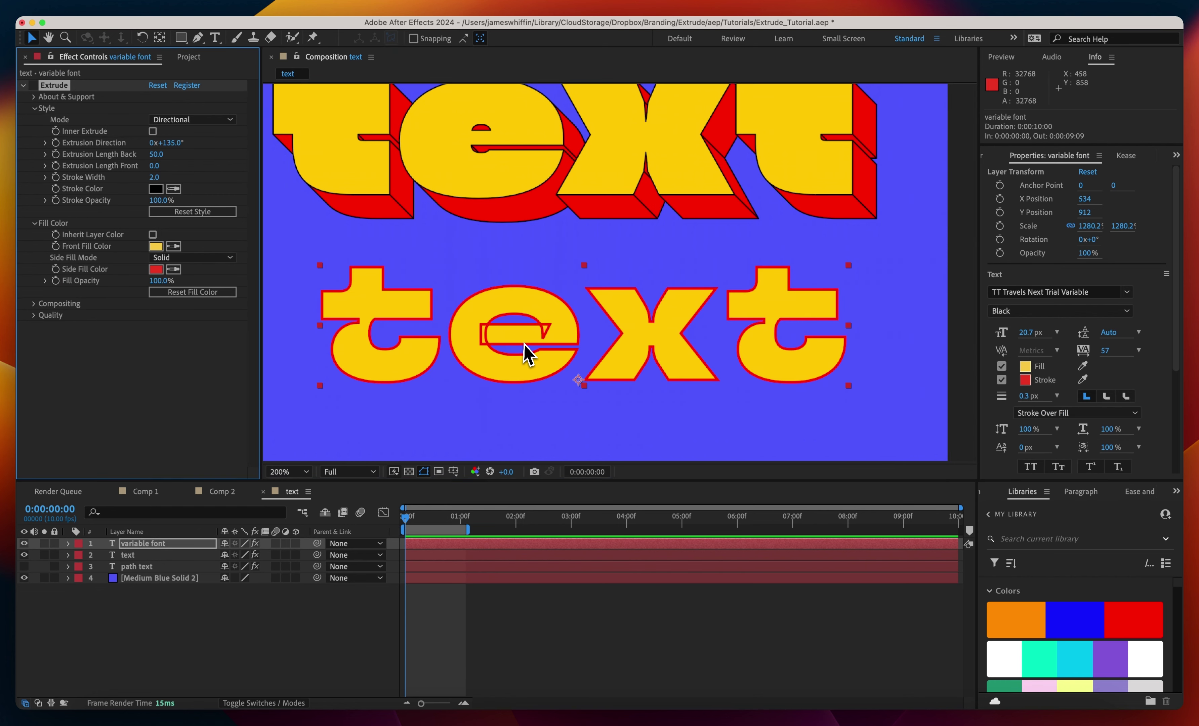
{"action": "left_click_drag", "start_coordinate": [528, 345], "coordinate": [535, 364]}
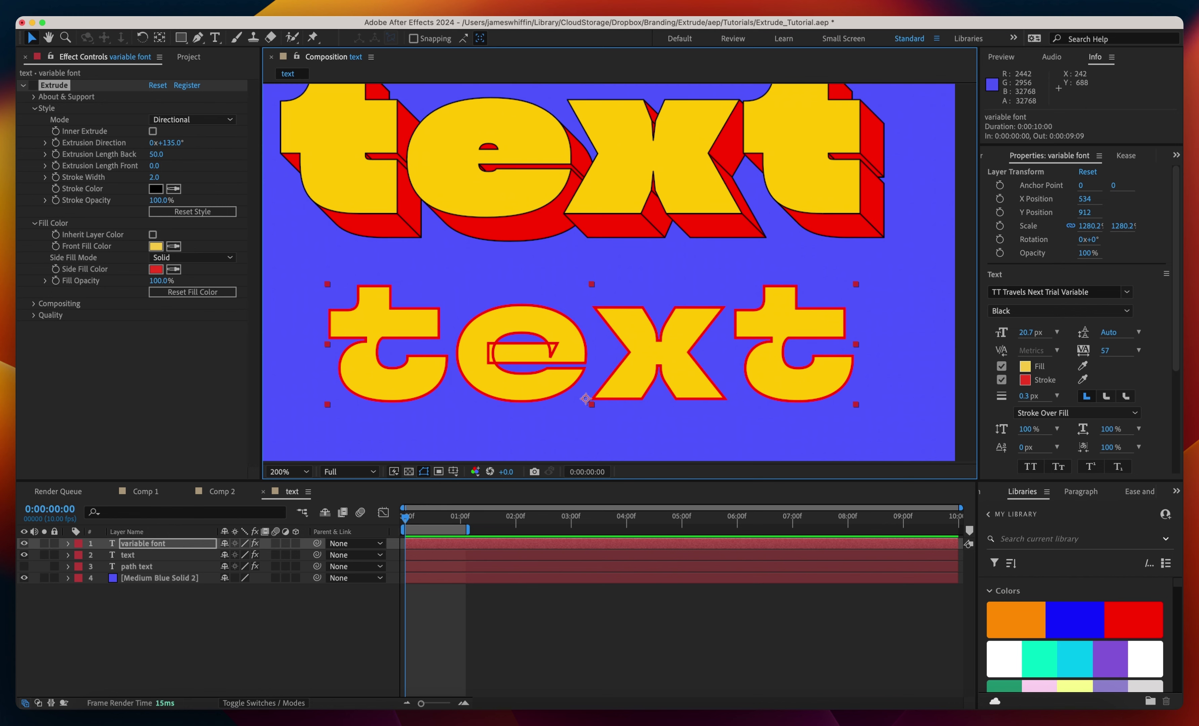
{"action": "key", "text": "Delete"}
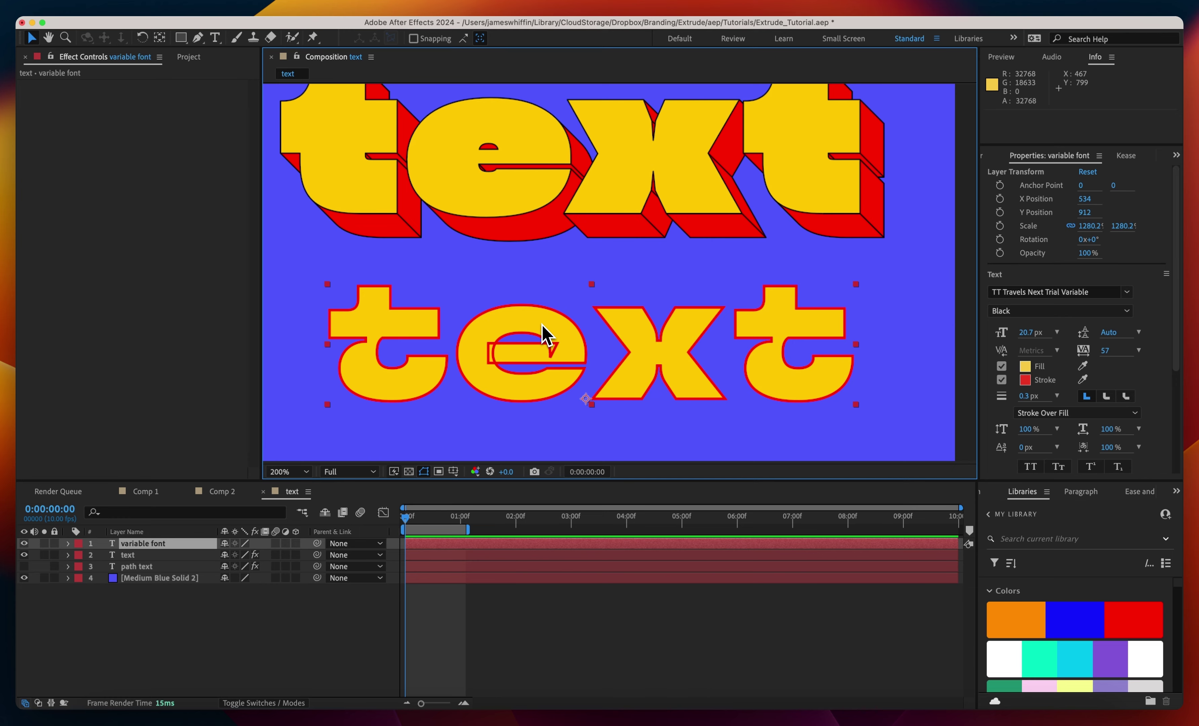
- Convert the 'variable font' text into shapes with Create Shapes from Text
{"action": "left_click", "coordinate": [268, 11]}
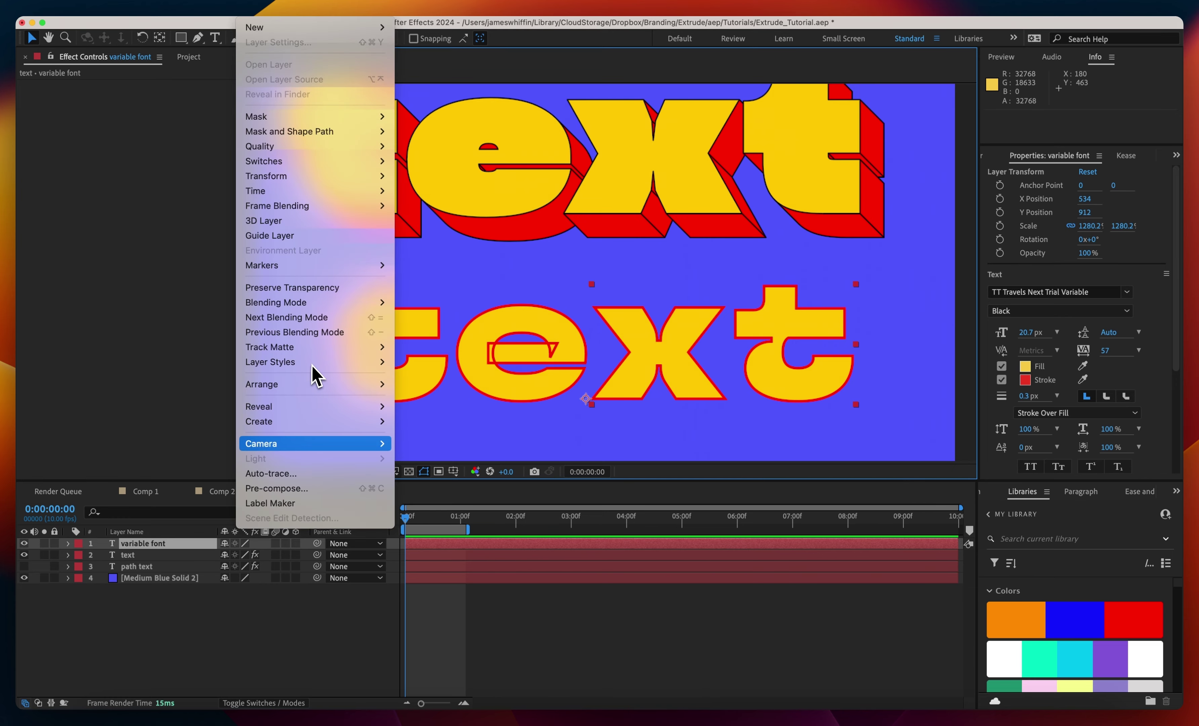
{"action": "mouse_move", "coordinate": [313, 422]}
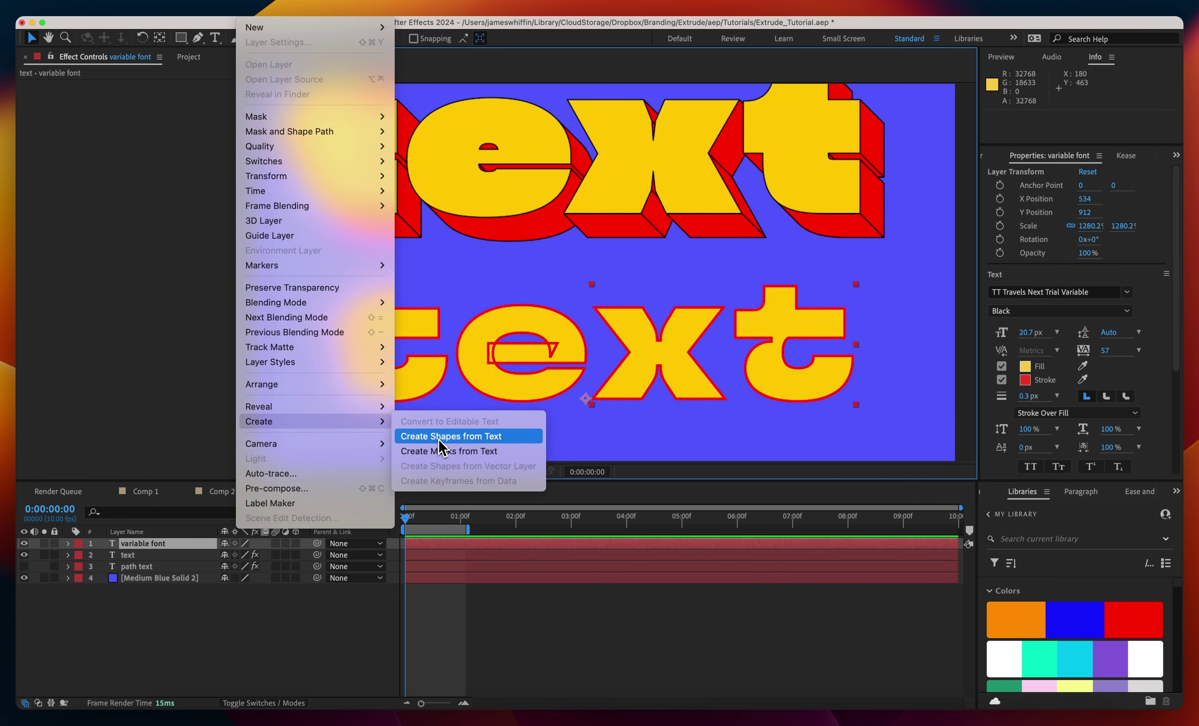
{"action": "left_click", "coordinate": [439, 436]}
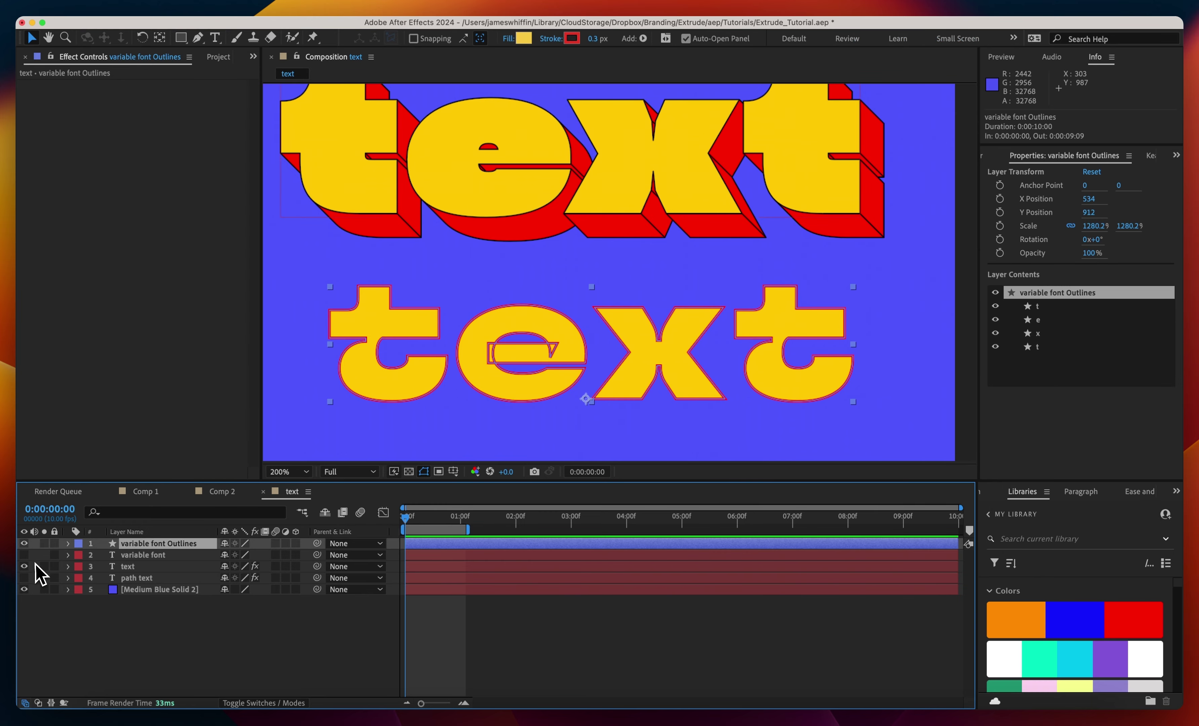
- Apply Extrude to the outlines and set the shapes' stroke to None
{"action": "key", "text": "ctrl+space"}
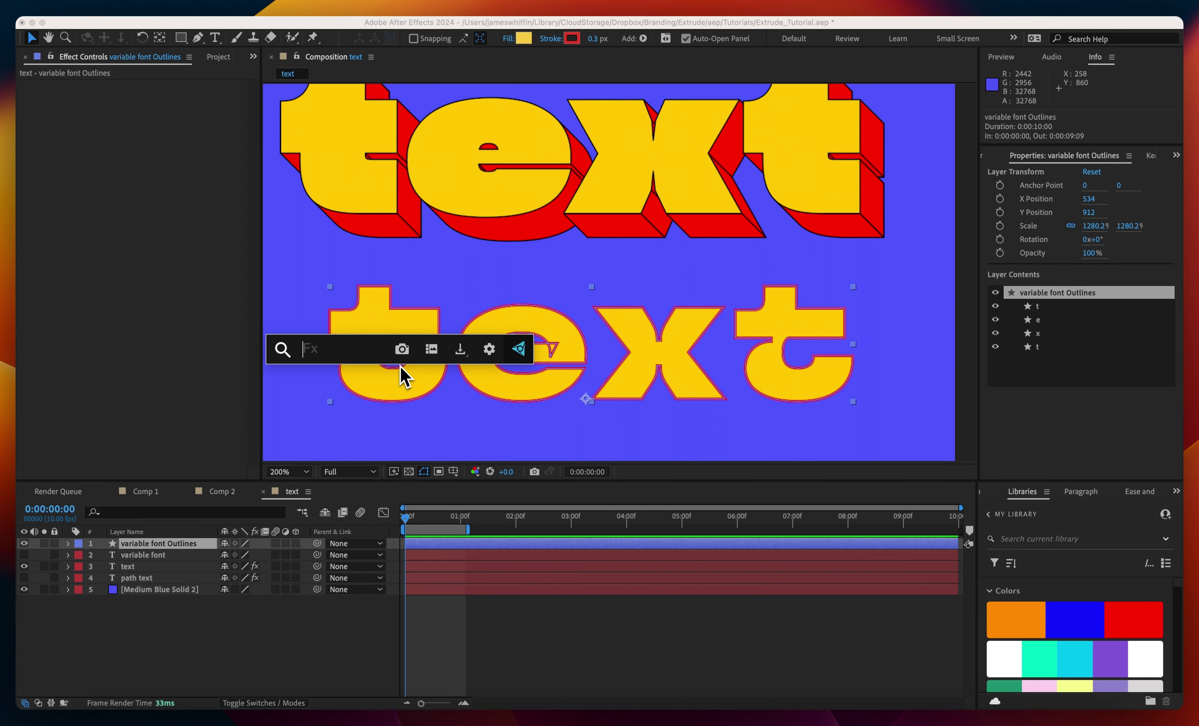
{"action": "type", "text": "extru"}
{"action": "key", "text": "Return"}
{"action": "scroll", "coordinate": [455, 220], "scroll_direction": "down", "scroll_amount": 1}
{"action": "left_click", "coordinate": [544, 40]}
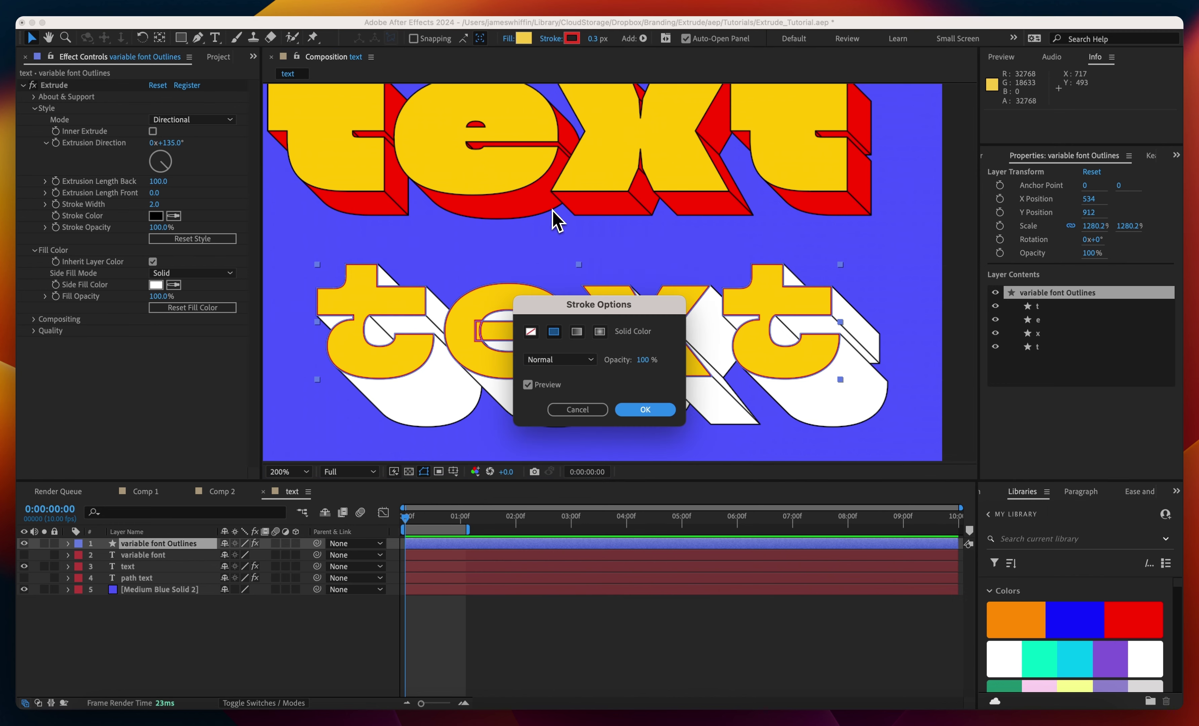
{"action": "left_click", "coordinate": [532, 331]}
{"action": "left_click", "coordinate": [619, 410]}
{"action": "left_click", "coordinate": [617, 608]}
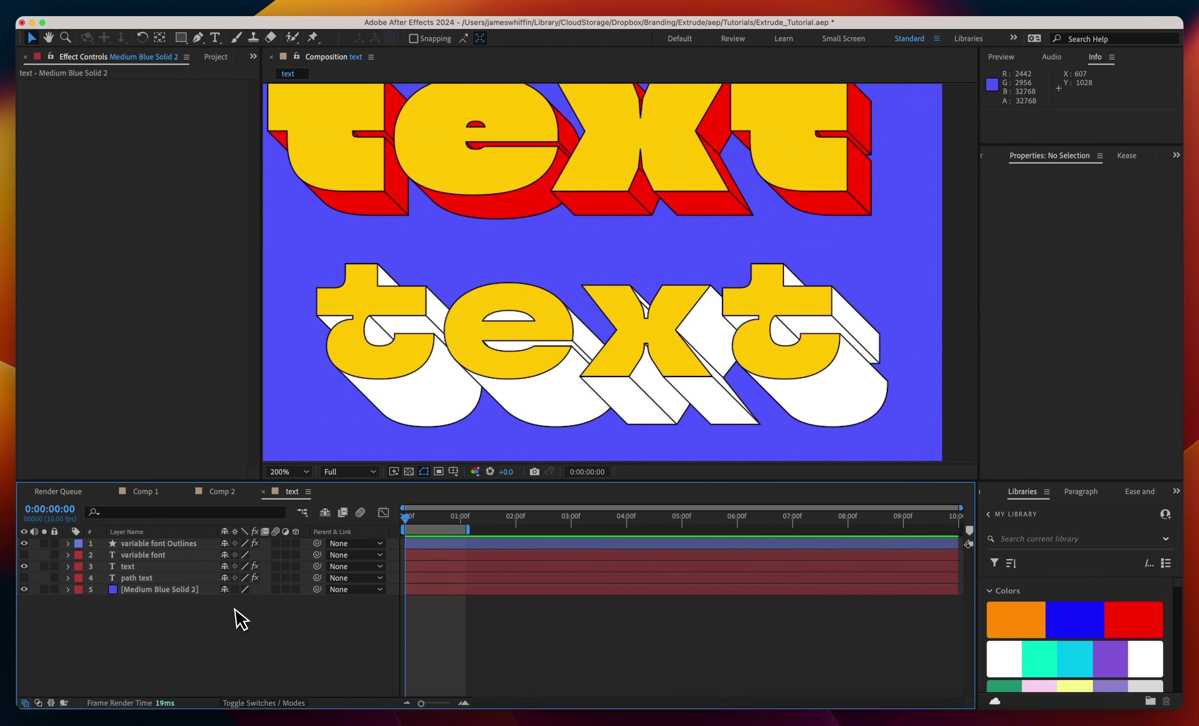
- Inspect the extruded shape layer, then delete 'variable font Outlines'
{"action": "key", "text": "u"}
{"action": "key", "text": "u"}
{"action": "key", "text": "shift+Page_Down"}
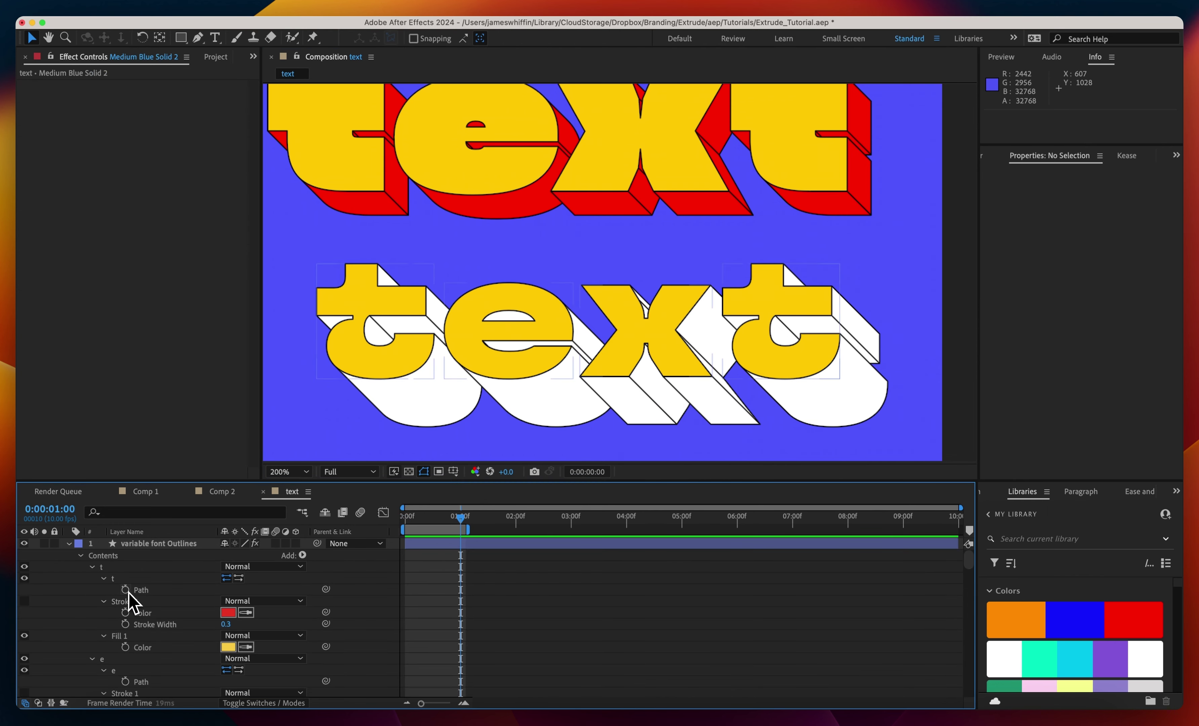
{"action": "key", "text": "shift+Page_Up"}
{"action": "key", "text": "shift+Page_Down"}
{"action": "left_click", "coordinate": [144, 546]}
{"action": "key", "text": "Delete"}
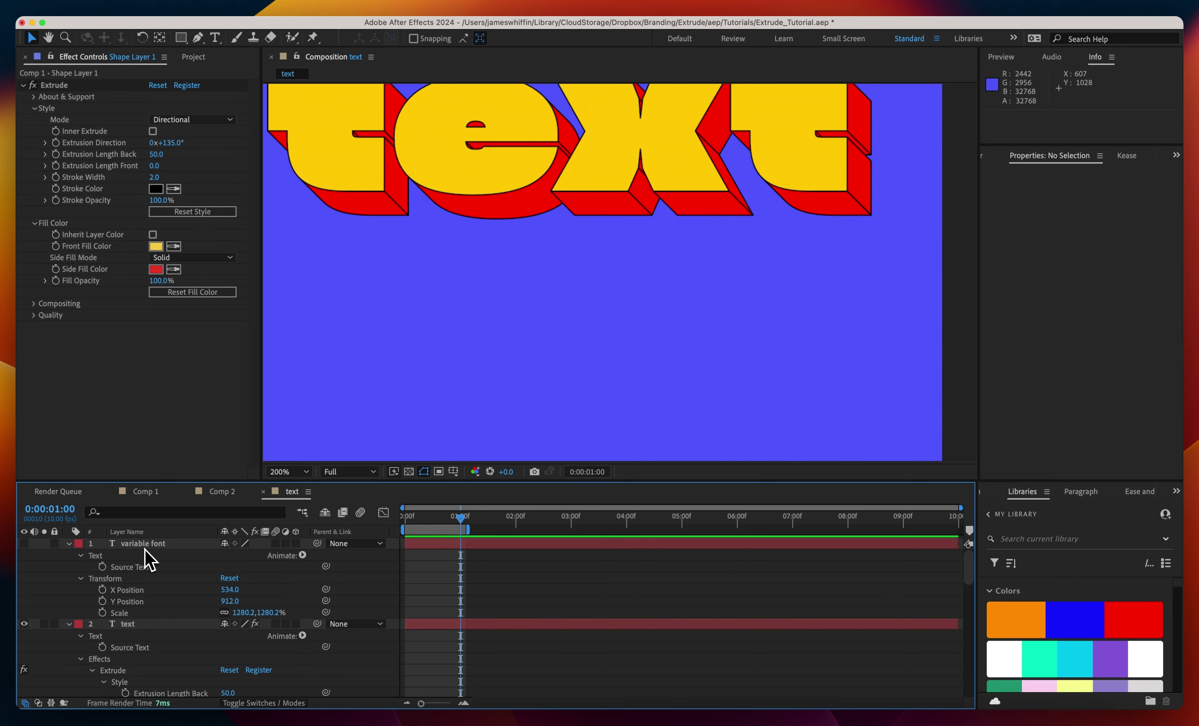
- Show the 'variable font' layer again and run Create Masks from Text on it
{"action": "left_click", "coordinate": [23, 544]}
{"action": "left_click", "coordinate": [137, 544]}
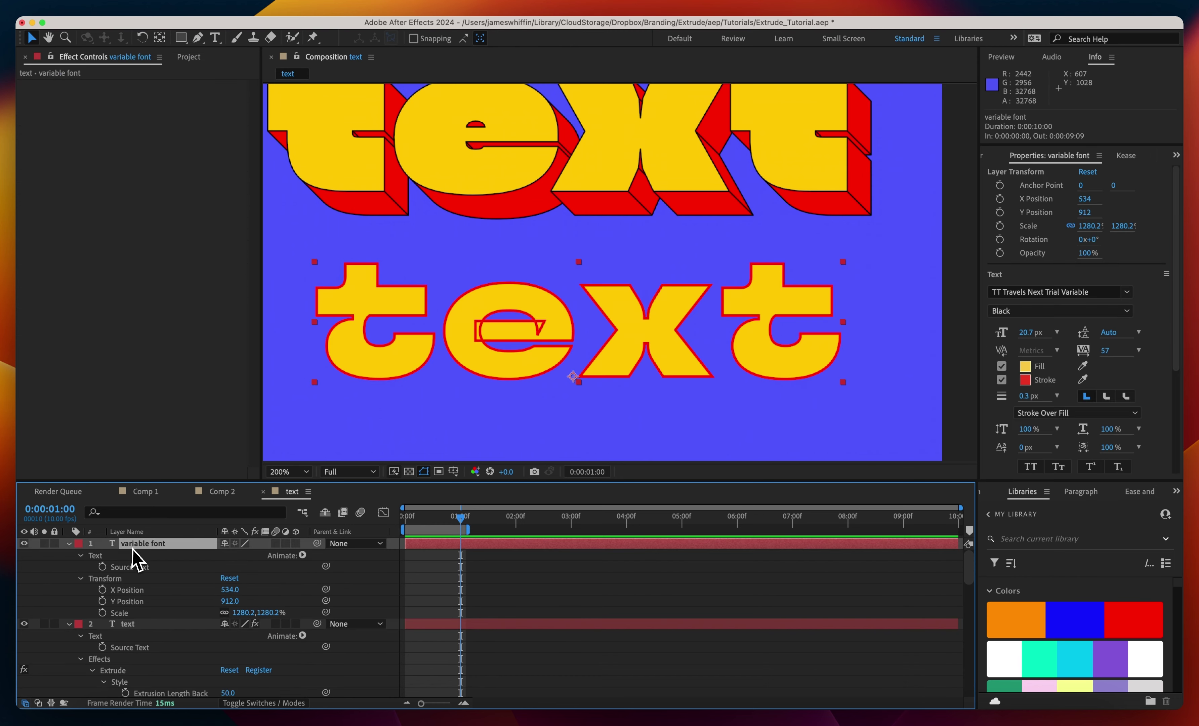
{"action": "right_click", "coordinate": [258, 90]}
{"action": "right_click", "coordinate": [259, 108]}
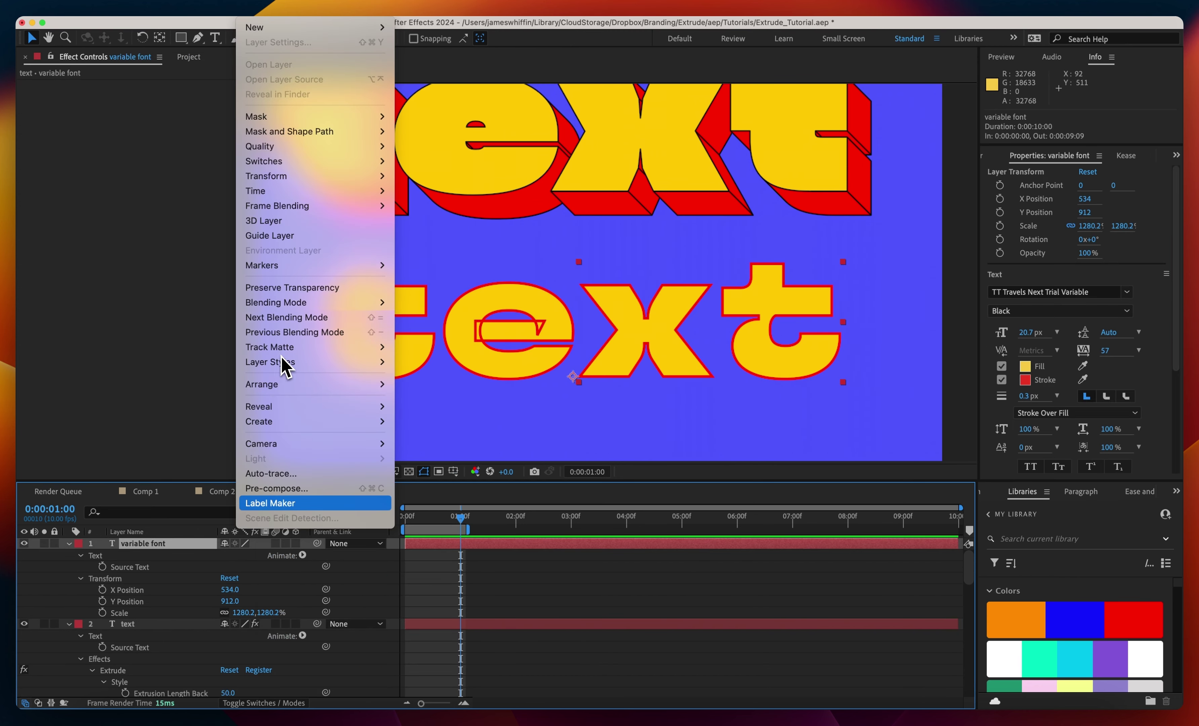
{"action": "mouse_move", "coordinate": [294, 421]}
{"action": "left_click", "coordinate": [409, 451]}
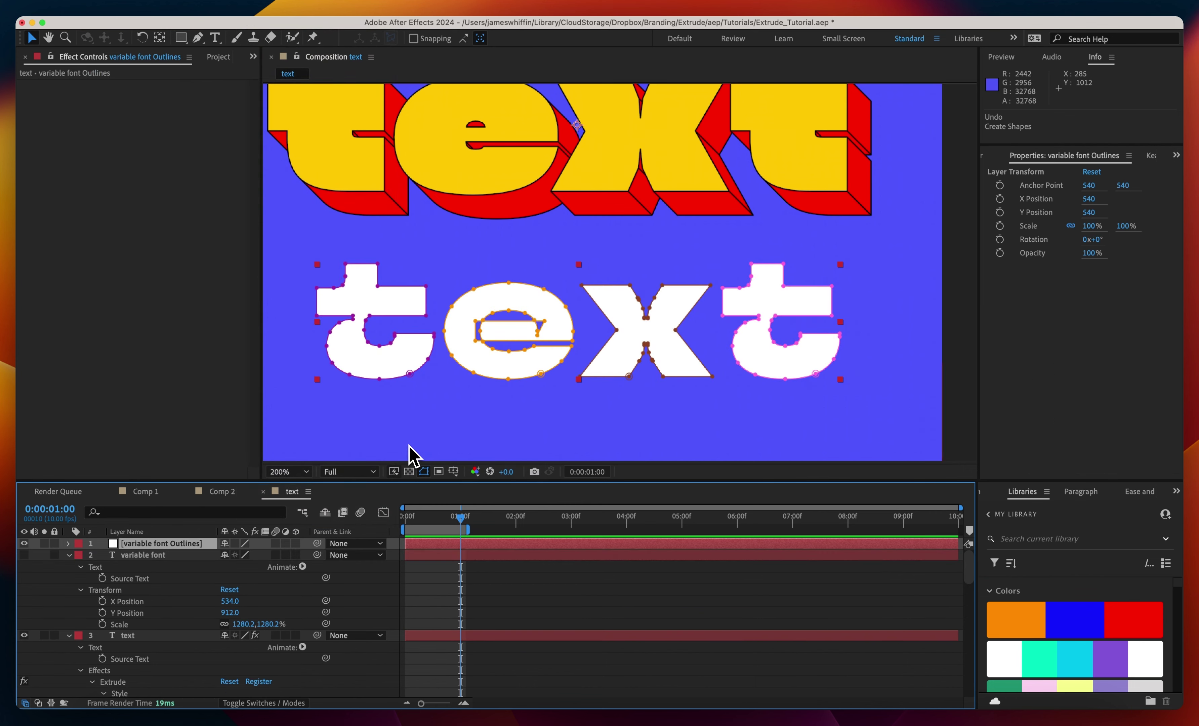
- Collapse the text layers and reveal the masked outlines layer's masks
{"action": "left_click", "coordinate": [69, 555]}
{"action": "left_click", "coordinate": [69, 566]}
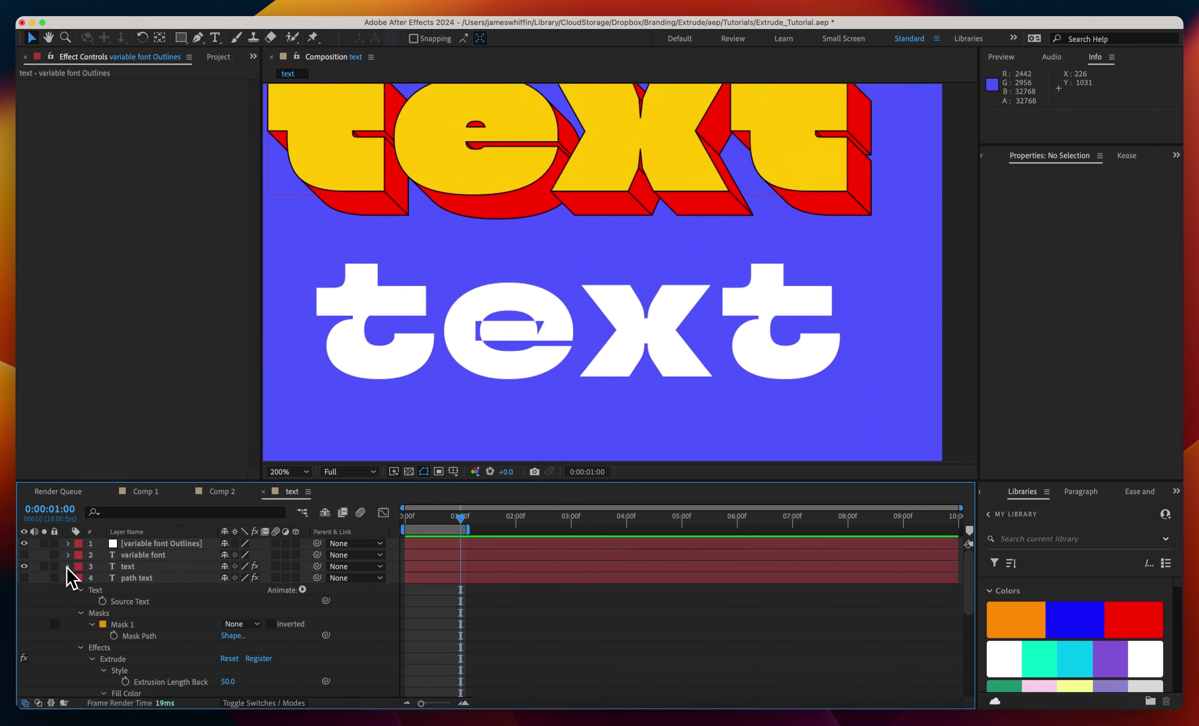
{"action": "left_click", "coordinate": [140, 545]}
{"action": "key", "text": "m"}
{"action": "key", "text": "m"}
{"action": "left_click", "coordinate": [63, 586]}
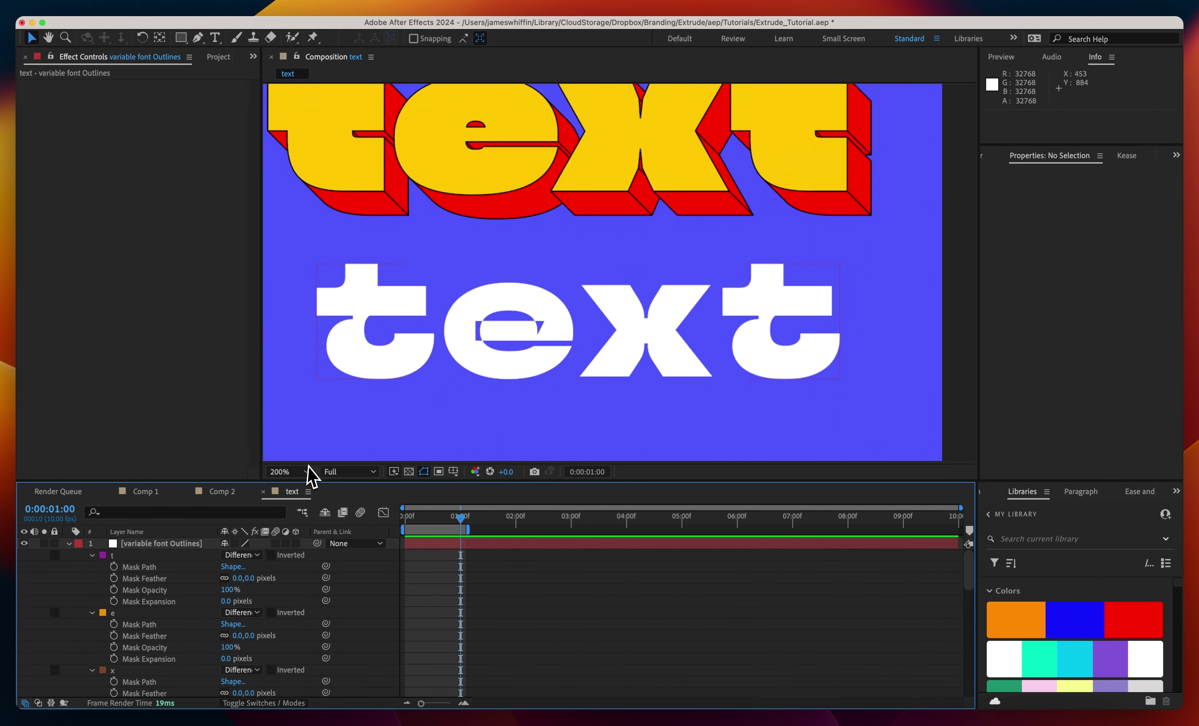
{"action": "left_click", "coordinate": [517, 361]}
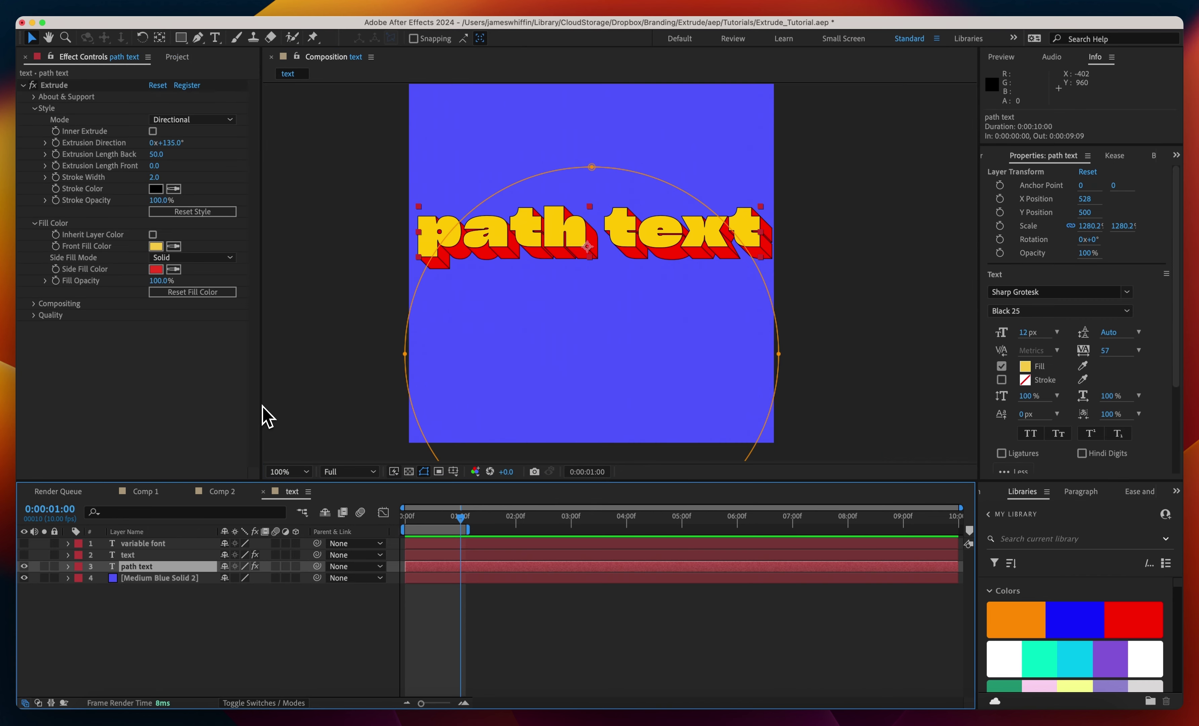
- Reveal the 'path text' layer's circular mask and expand its properties
{"action": "left_click_drag", "start_coordinate": [566, 325], "coordinate": [534, 336]}
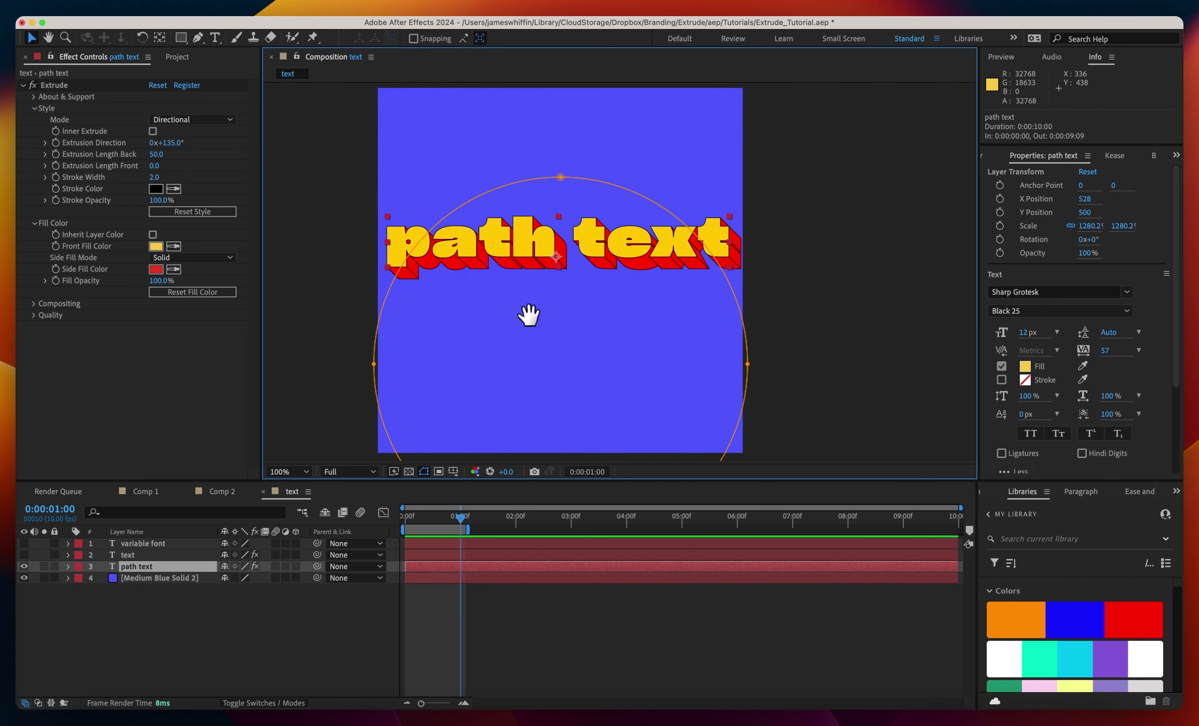
{"action": "key", "text": "m"}
{"action": "key", "text": "m"}
{"action": "left_click", "coordinate": [68, 567]}
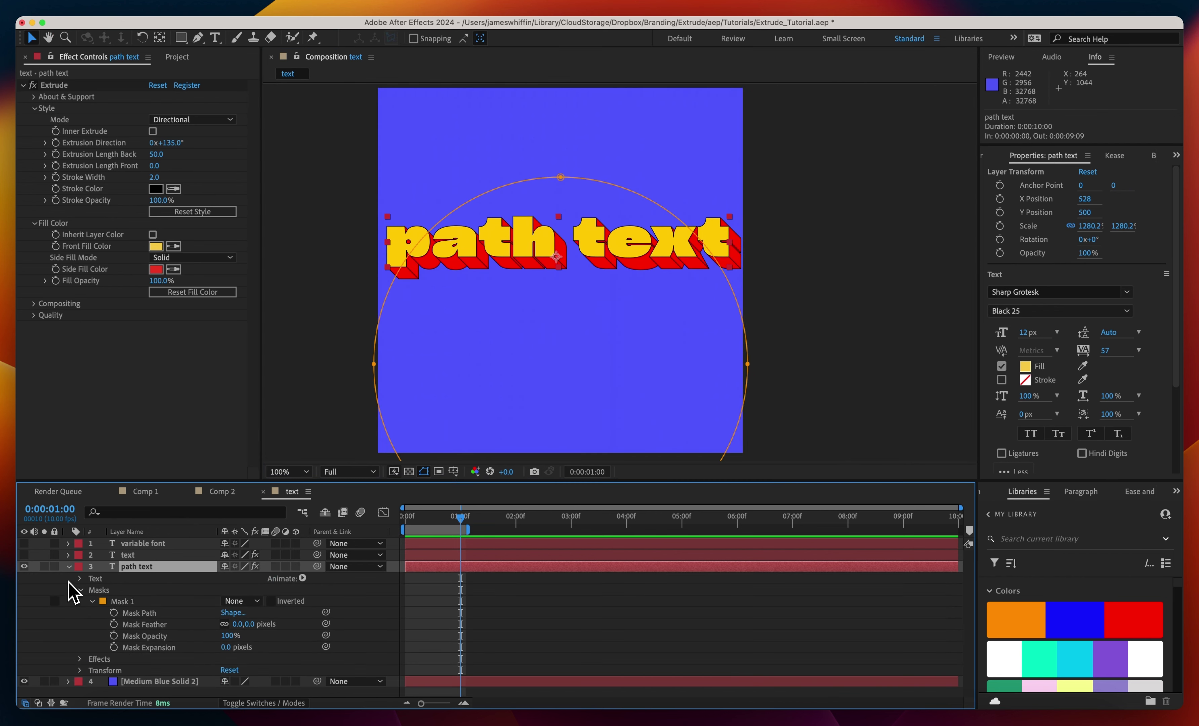
- Set Path to Mask 1, Reverse Path on, Last Margin -138; resize the mask to test
{"action": "left_click", "coordinate": [80, 579]}
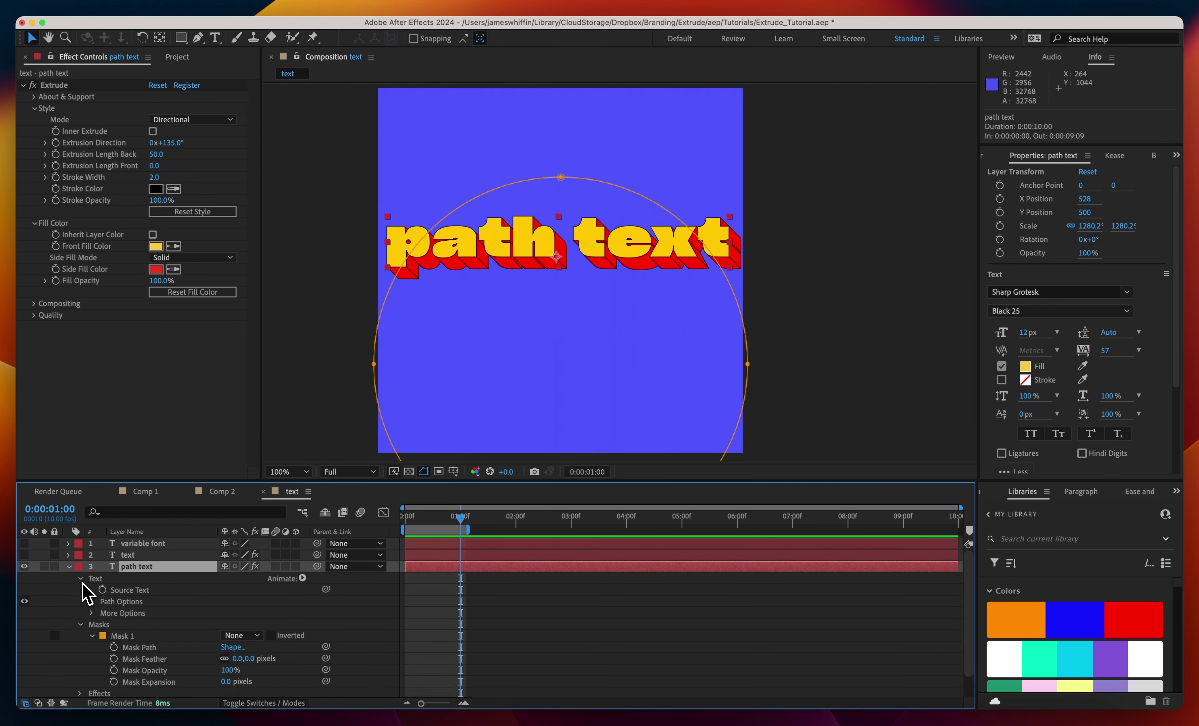
{"action": "left_click", "coordinate": [92, 601]}
{"action": "left_click", "coordinate": [239, 612]}
{"action": "left_click", "coordinate": [237, 647]}
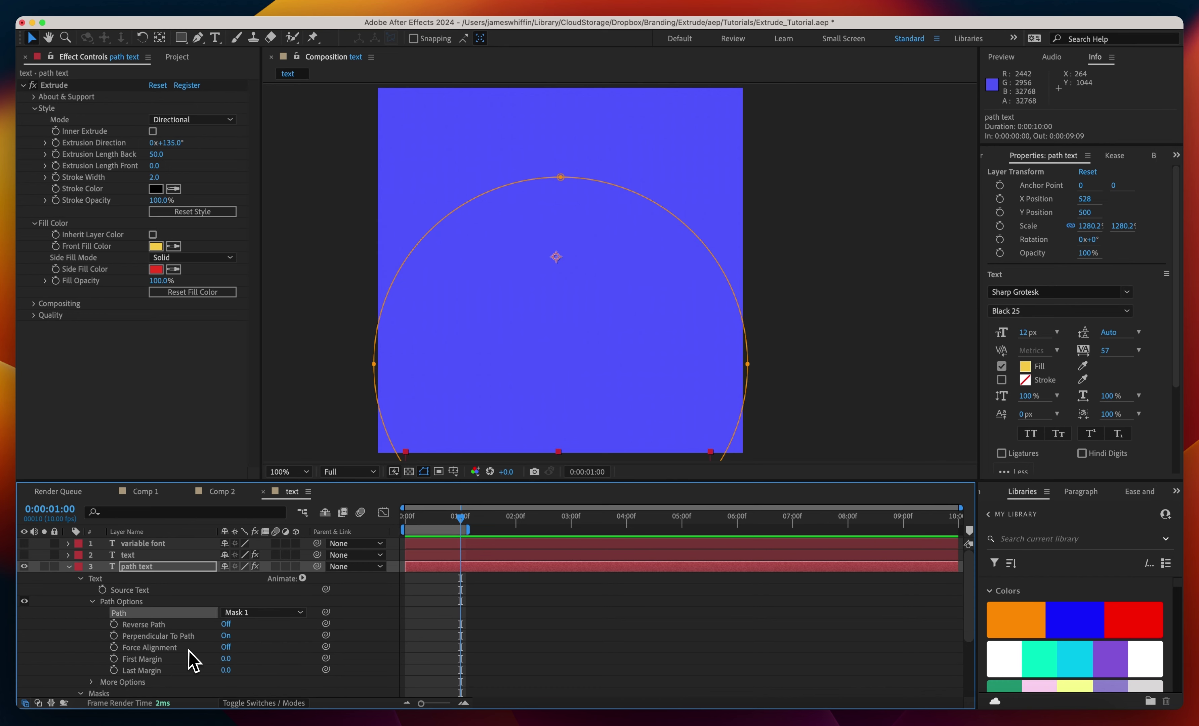
{"action": "left_click", "coordinate": [226, 623]}
{"action": "left_click_drag", "start_coordinate": [225, 670], "coordinate": [139, 677]}
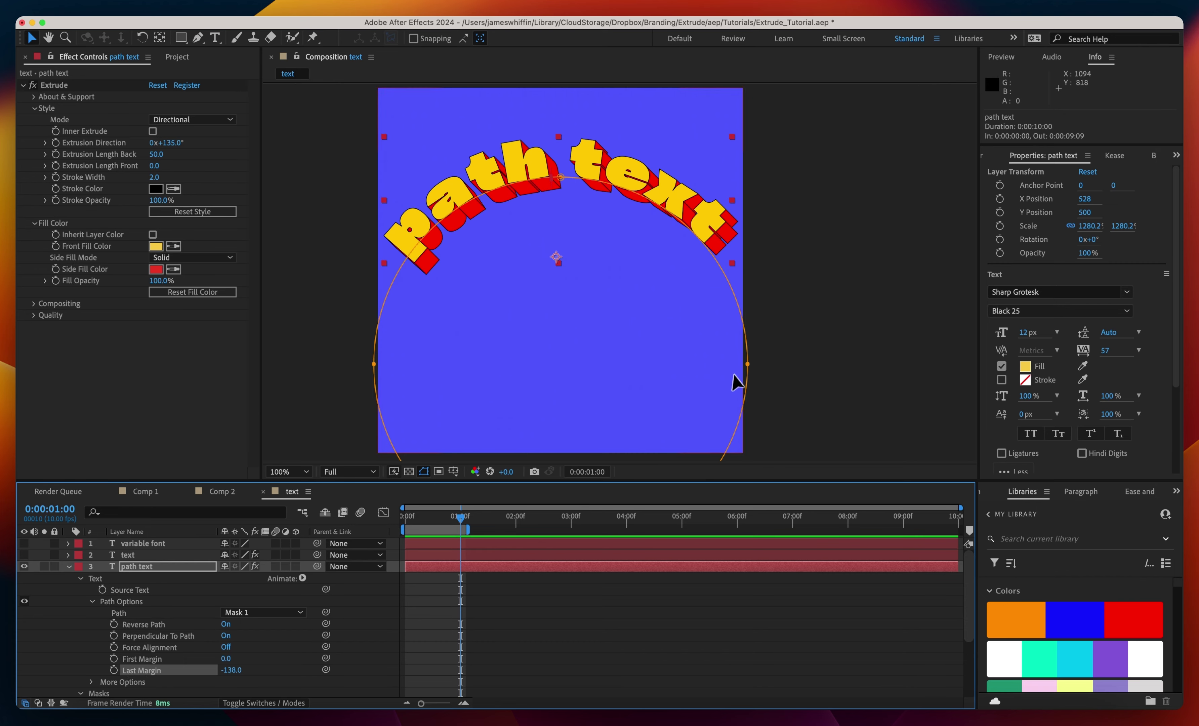
{"action": "left_click", "coordinate": [747, 364]}
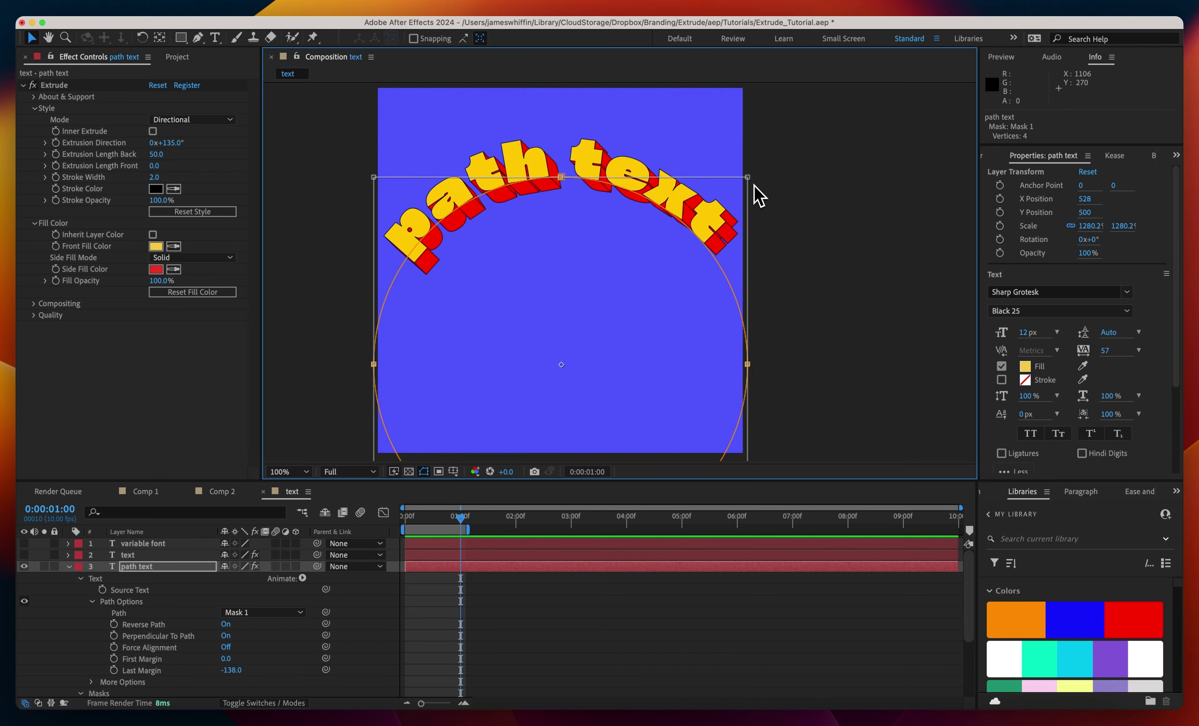
{"action": "left_click_drag", "start_coordinate": [747, 176], "coordinate": [637, 307]}
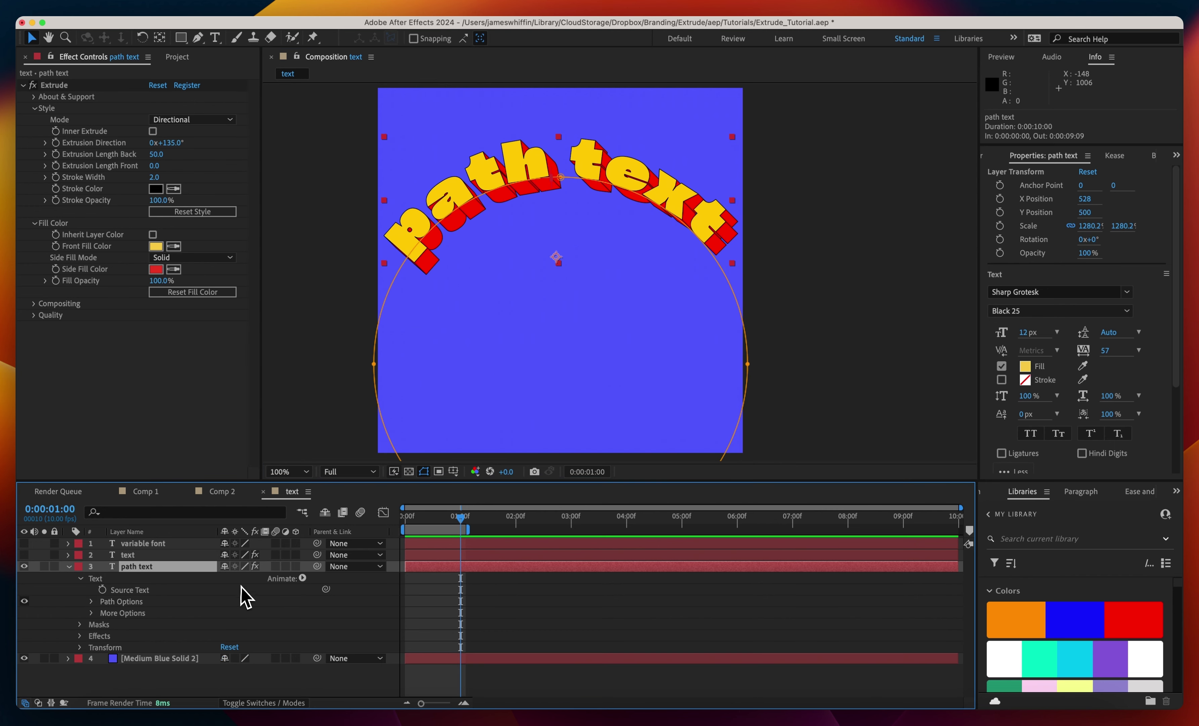
- Add a Skew animator and scrub Skew to 70, then to -70
{"action": "left_click", "coordinate": [303, 579]}
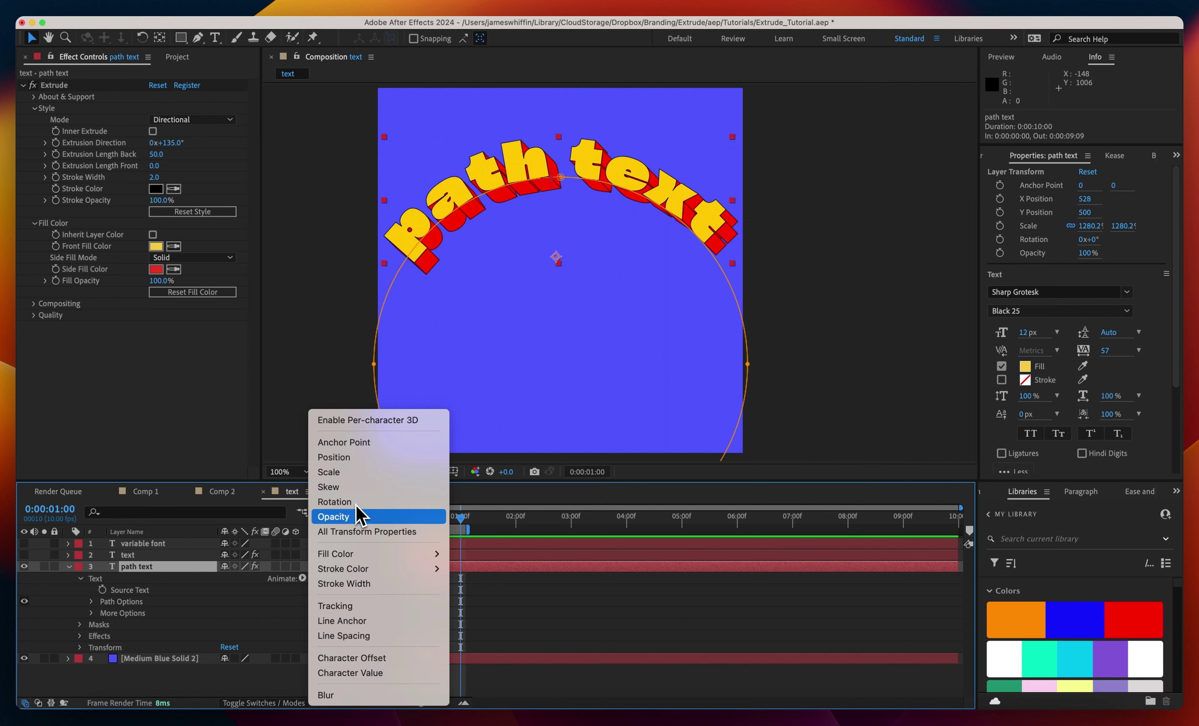
{"action": "left_click", "coordinate": [344, 494]}
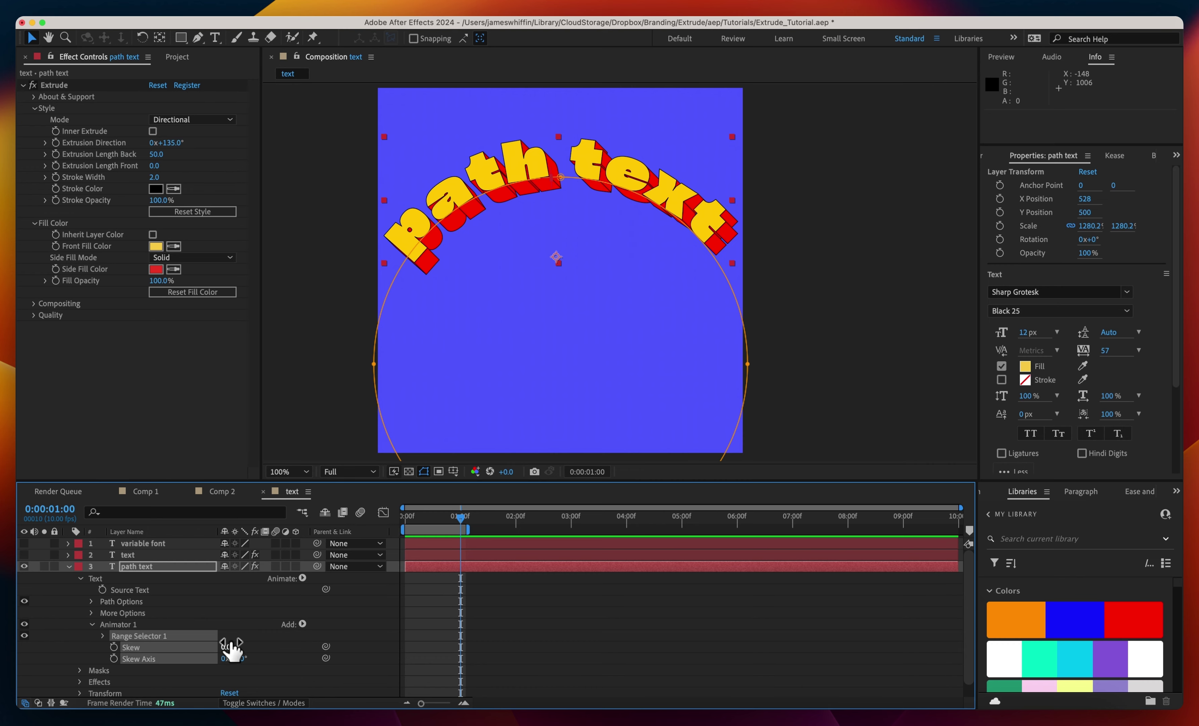
{"action": "left_click_drag", "start_coordinate": [227, 646], "coordinate": [512, 623]}
{"action": "scroll", "coordinate": [534, 358], "scroll_direction": "up", "scroll_amount": 4}
{"action": "scroll", "coordinate": [664, 247], "scroll_direction": "down", "scroll_amount": 4}
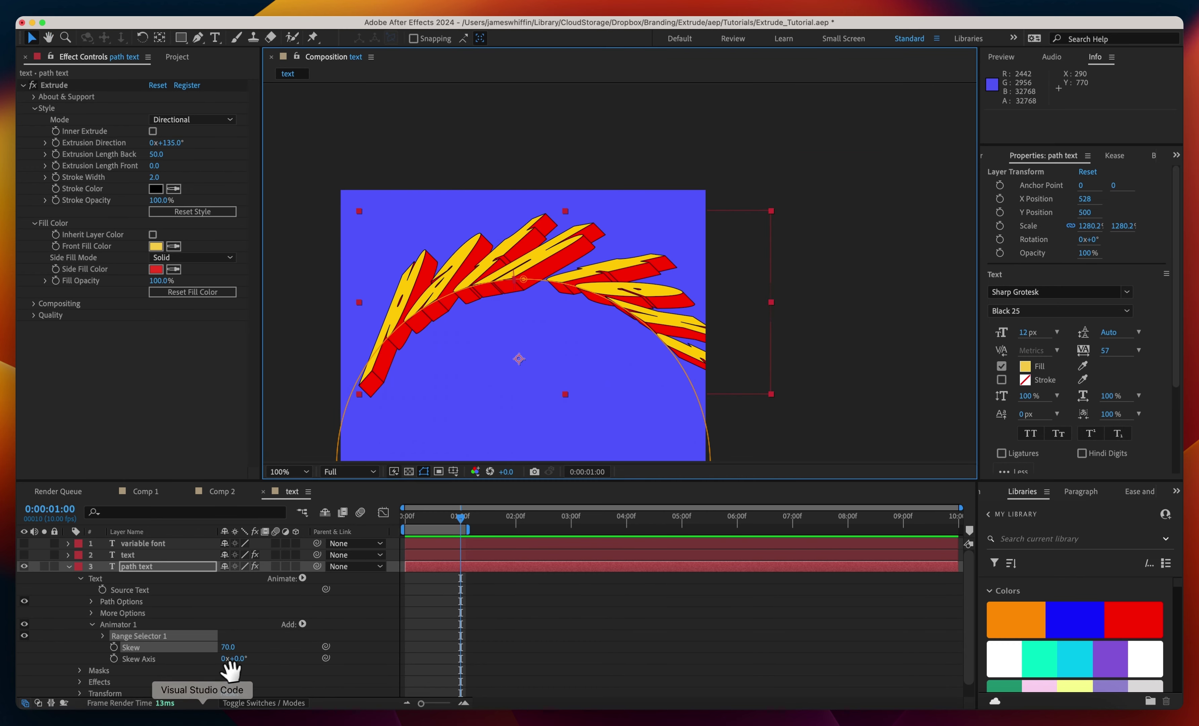
{"action": "left_click_drag", "start_coordinate": [229, 647], "coordinate": [160, 647]}
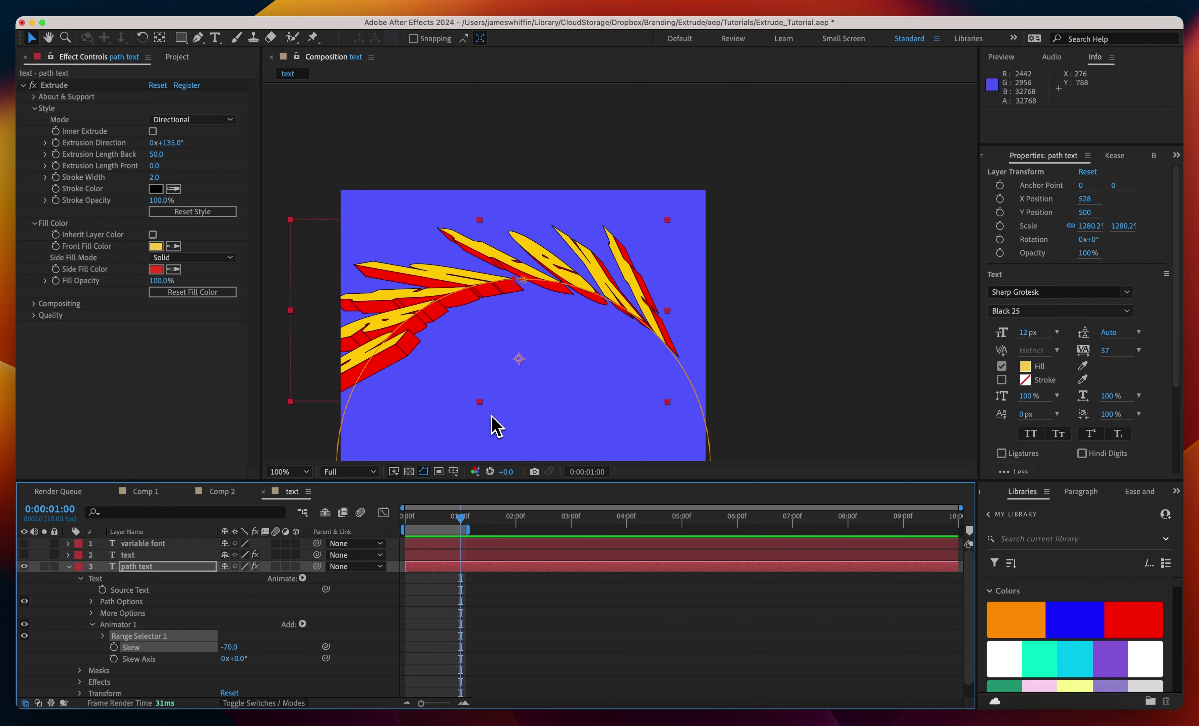
- Delete the animator's Range Selector 1
{"action": "left_click", "coordinate": [161, 635]}
{"action": "key", "text": "Delete"}
{"action": "left_click", "coordinate": [302, 624]}
- Add Opacity to Animator 1, set Skew to 0 and Opacity to 0%
{"action": "mouse_move", "coordinate": [335, 623]}
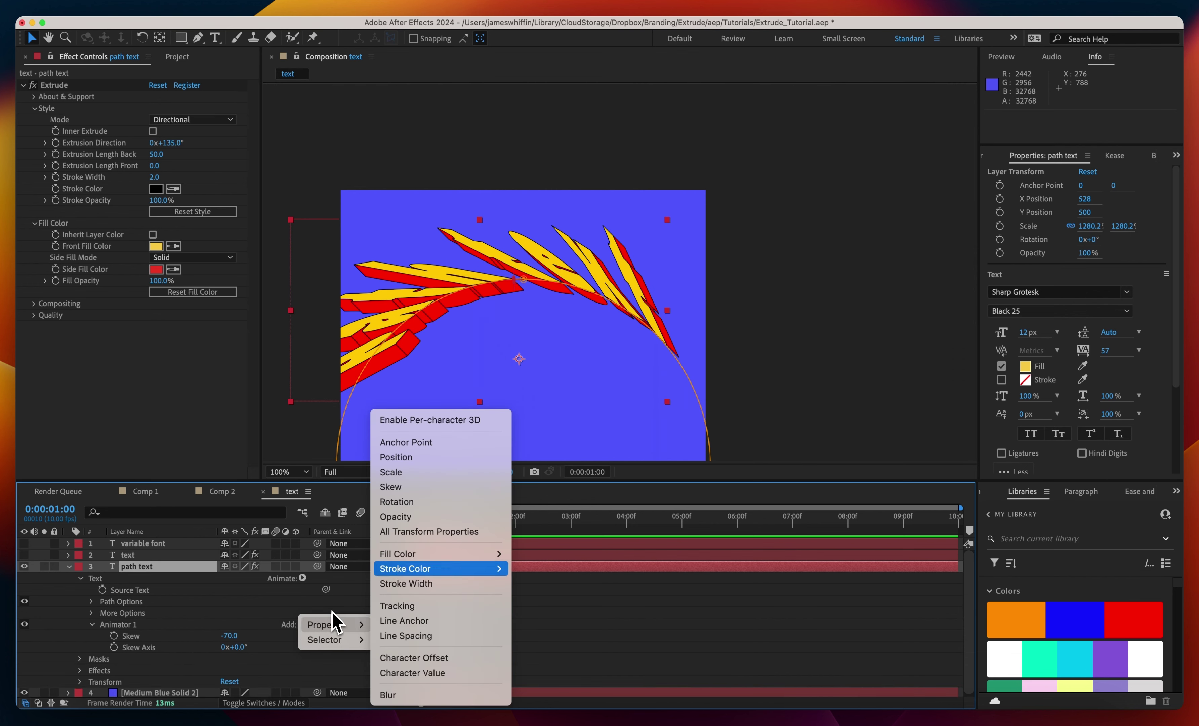
{"action": "left_click", "coordinate": [396, 517]}
{"action": "left_click", "coordinate": [64, 672]}
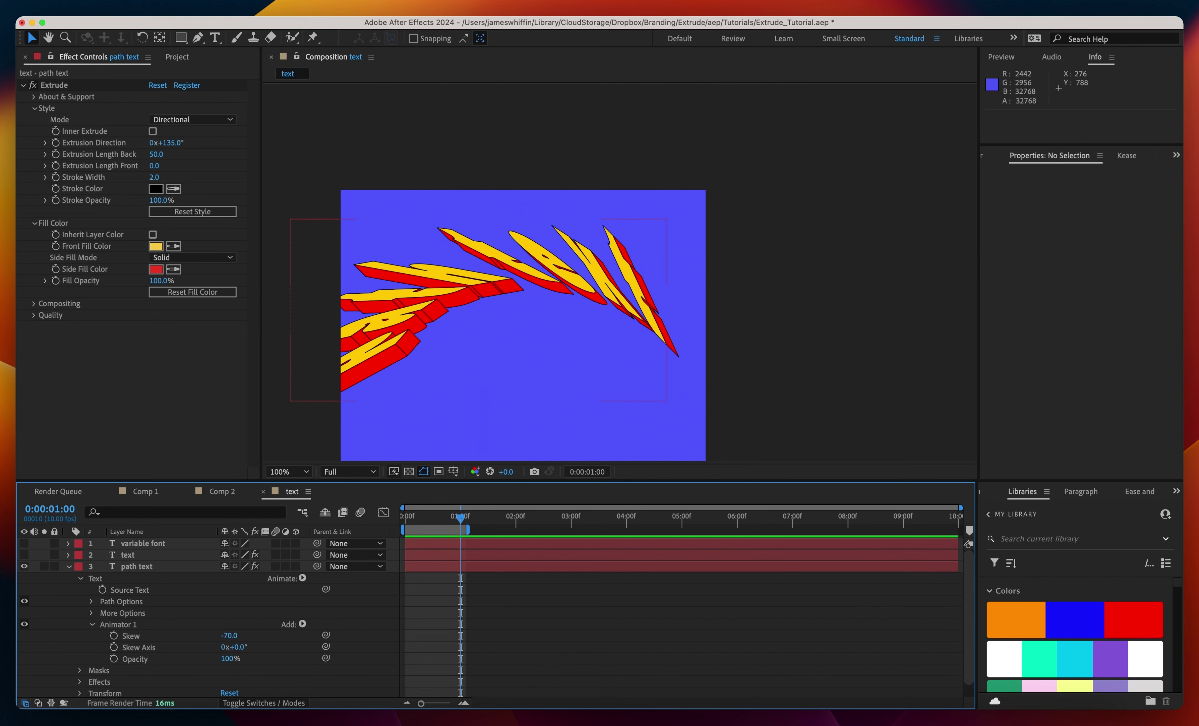
{"action": "type", "text": "0"}
{"action": "key", "text": "Return"}
{"action": "left_click_drag", "start_coordinate": [228, 660], "coordinate": [102, 397]}
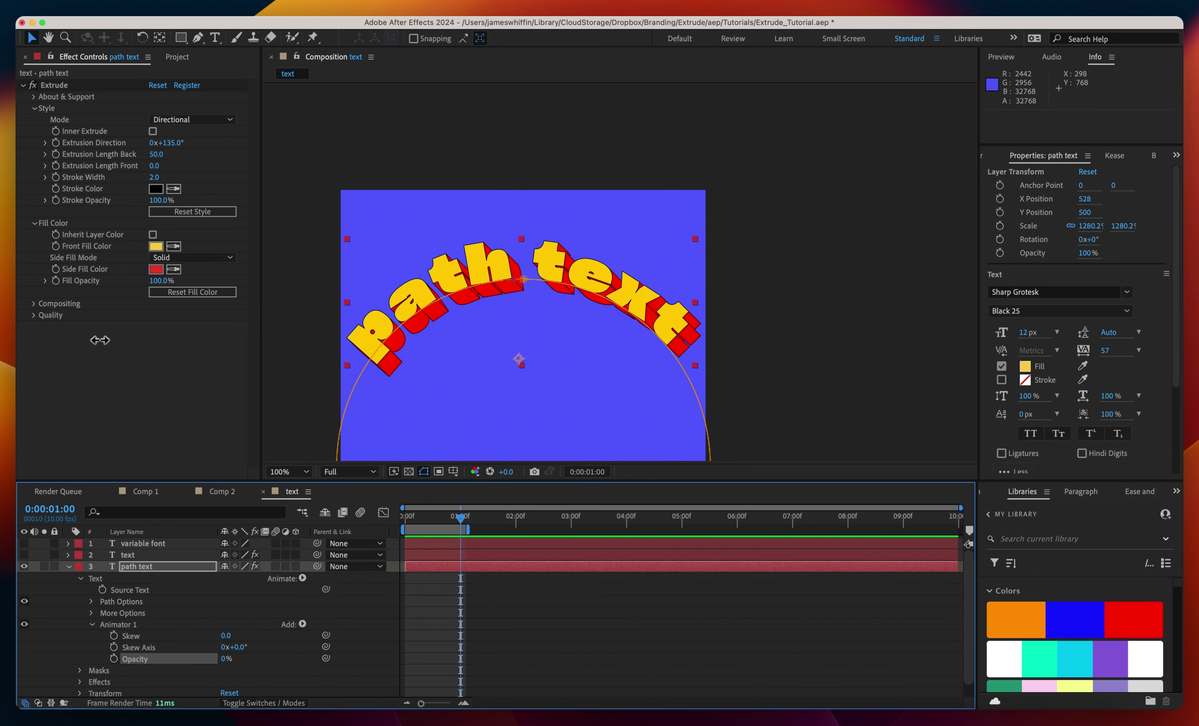
- Try lowering the extrusion's fill opacity to 48%, then undo it
{"action": "left_click_drag", "start_coordinate": [100, 340], "coordinate": [117, 209]}
{"action": "left_click_drag", "start_coordinate": [157, 280], "coordinate": [132, 264]}
{"action": "key", "text": "super+z"}
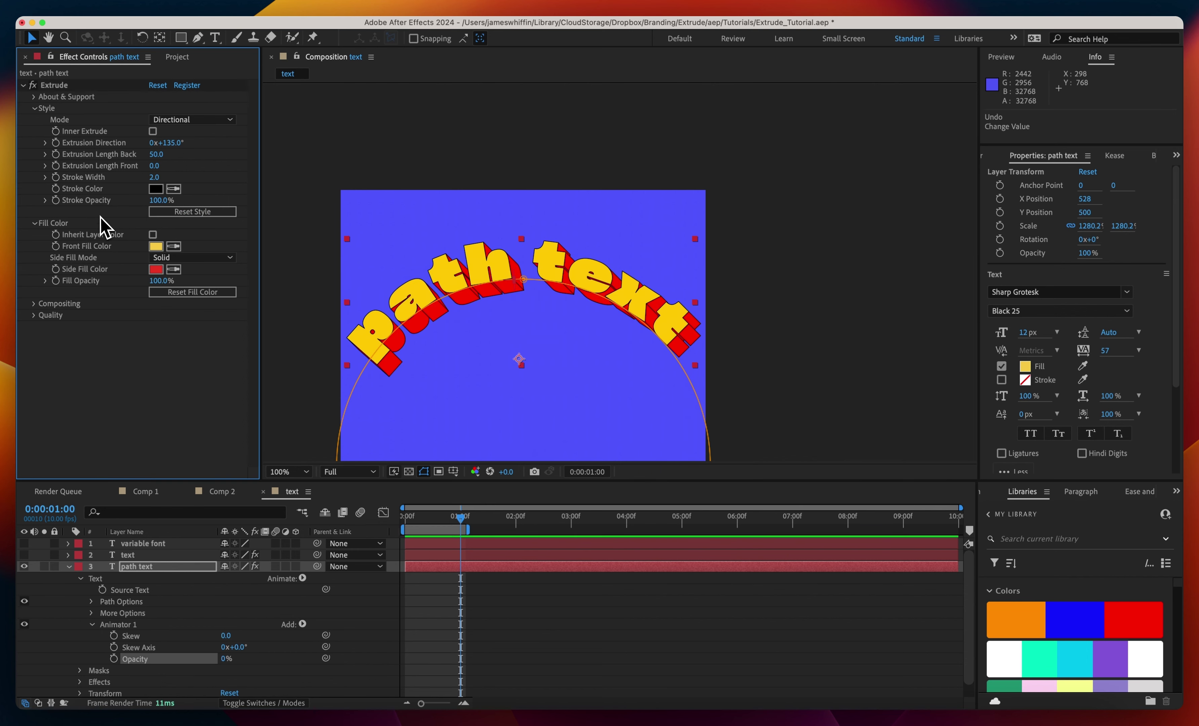
- Try switching the extrusion to 3D Camera mode, then undo the change
{"action": "left_click", "coordinate": [302, 578]}
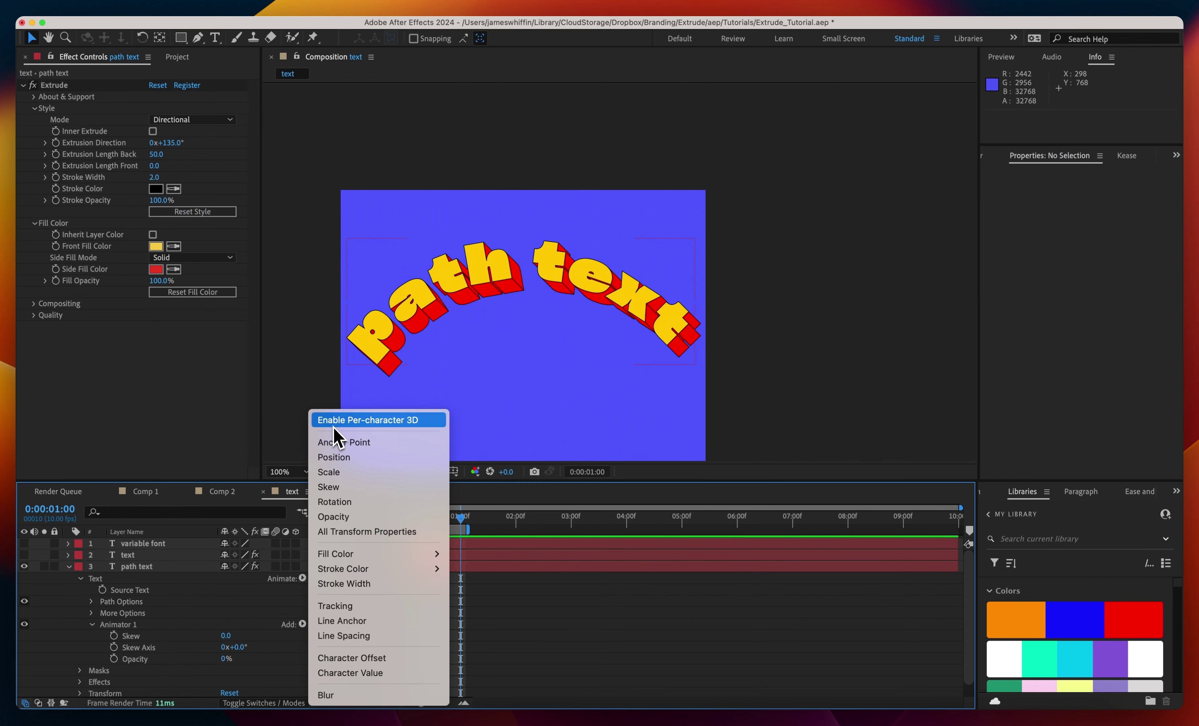
{"action": "left_click", "coordinate": [165, 567]}
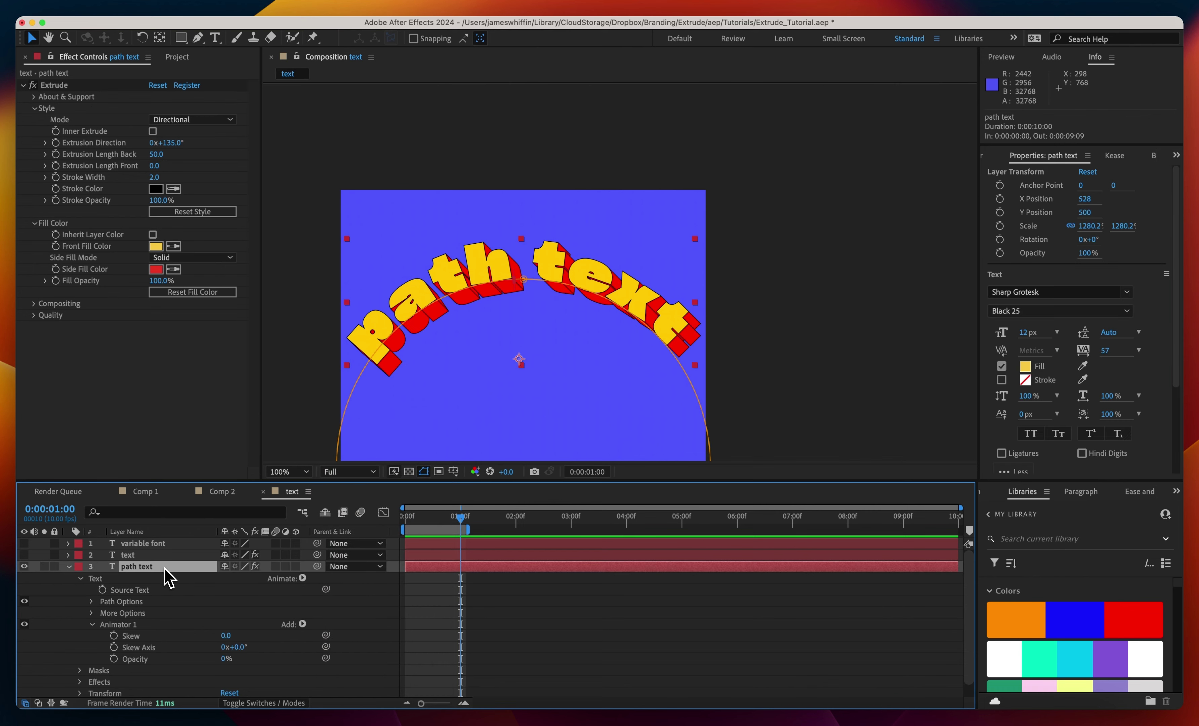
{"action": "left_click", "coordinate": [170, 121]}
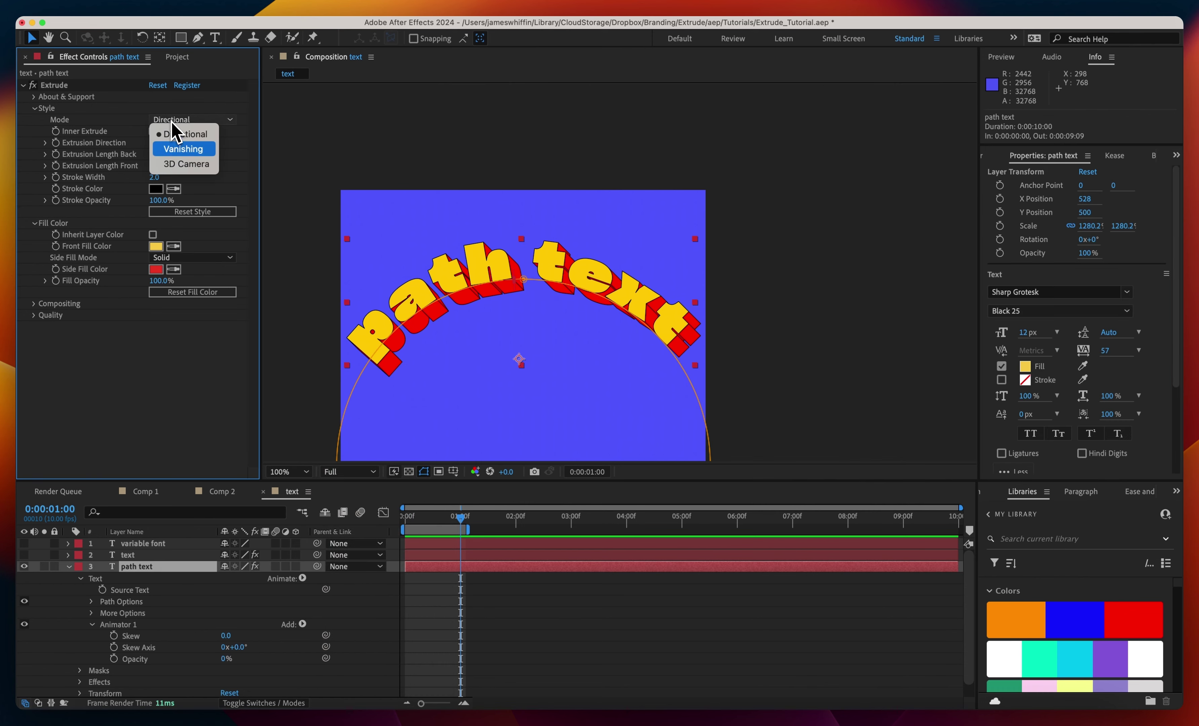
{"action": "left_click", "coordinate": [177, 168]}
{"action": "key", "text": "super+z"}
{"action": "left_click", "coordinate": [303, 578]}
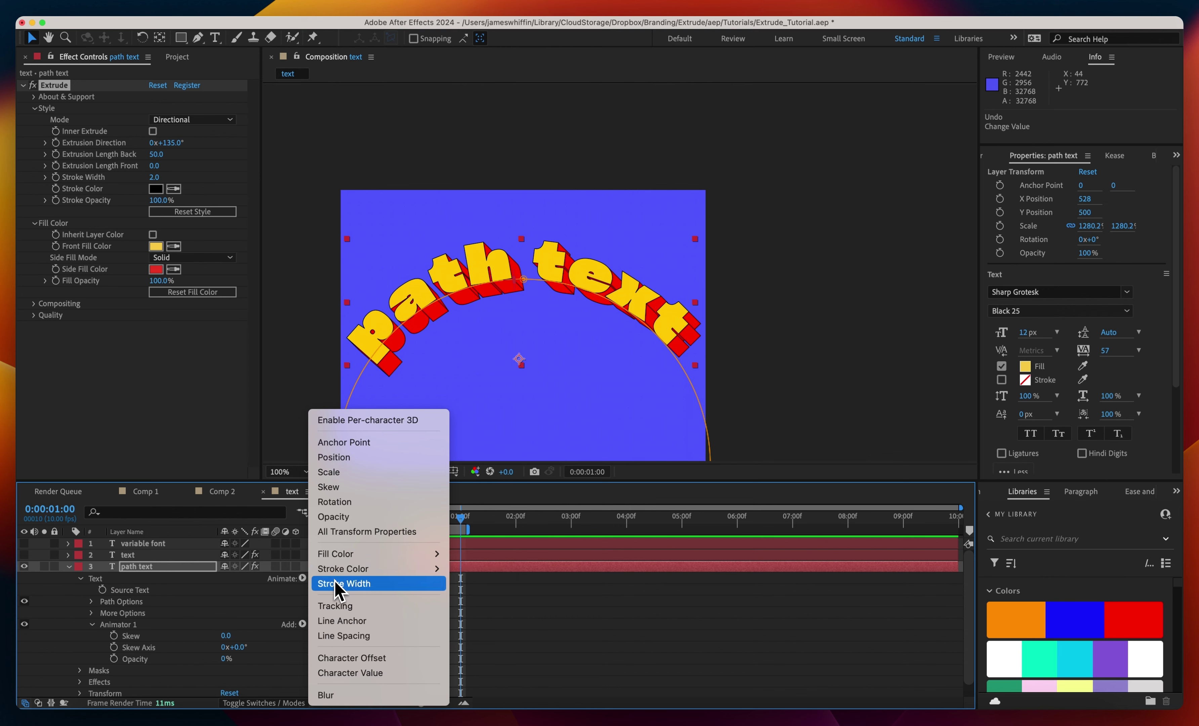
{"action": "mouse_move", "coordinate": [333, 561]}
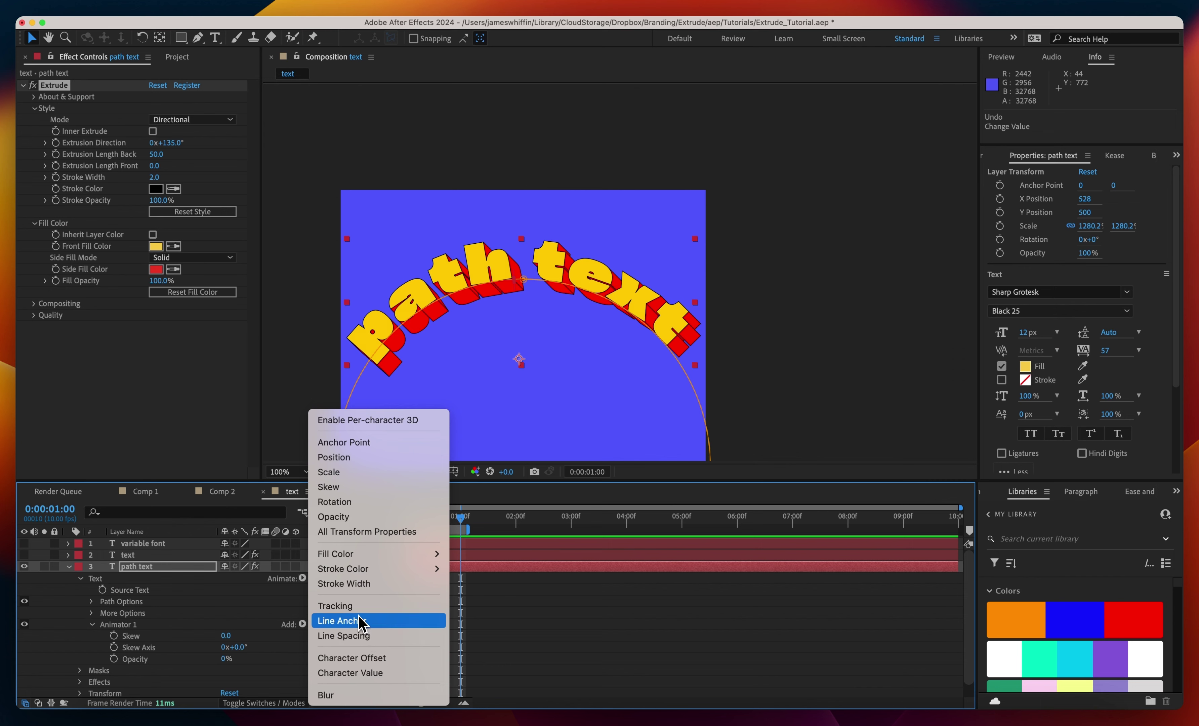
- Add a Tracking animator as Animator 2 and delete Animator 1
{"action": "left_click", "coordinate": [342, 605]}
{"action": "left_click", "coordinate": [102, 648]}
{"action": "left_click", "coordinate": [118, 612]}
{"action": "key", "text": "Delete"}
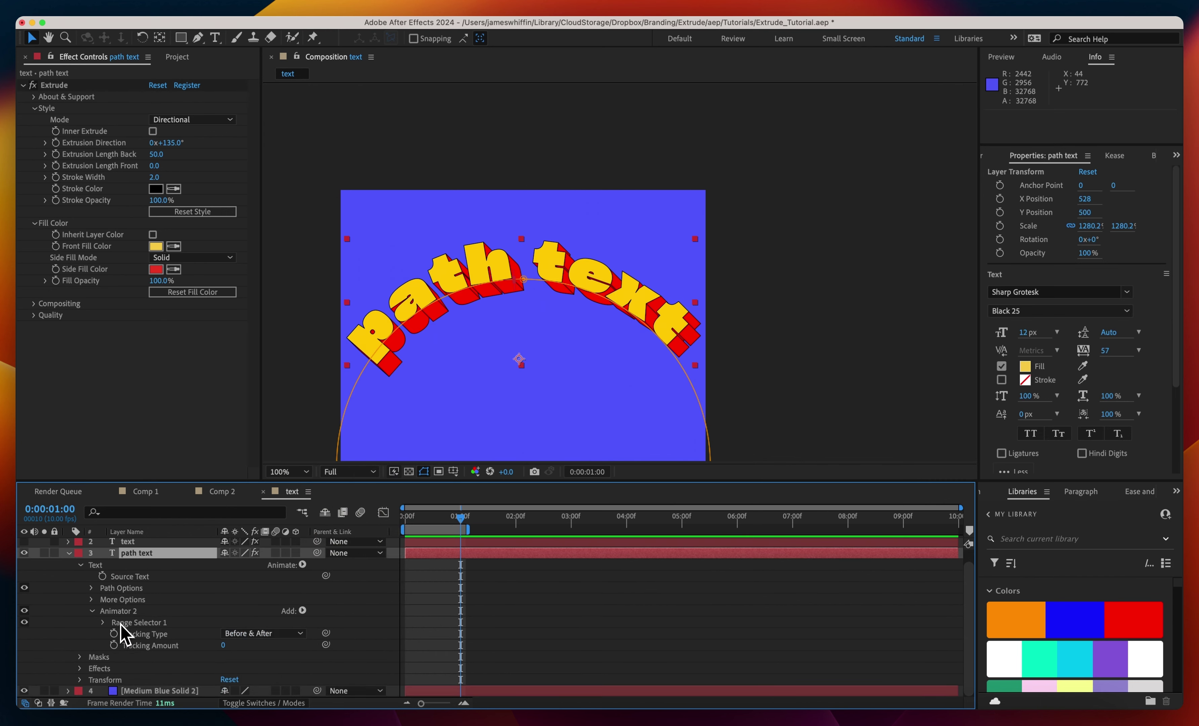
- Scrub the Tracking Amount, then remove the Tracking Amount property
{"action": "left_click_drag", "start_coordinate": [226, 645], "coordinate": [224, 645]}
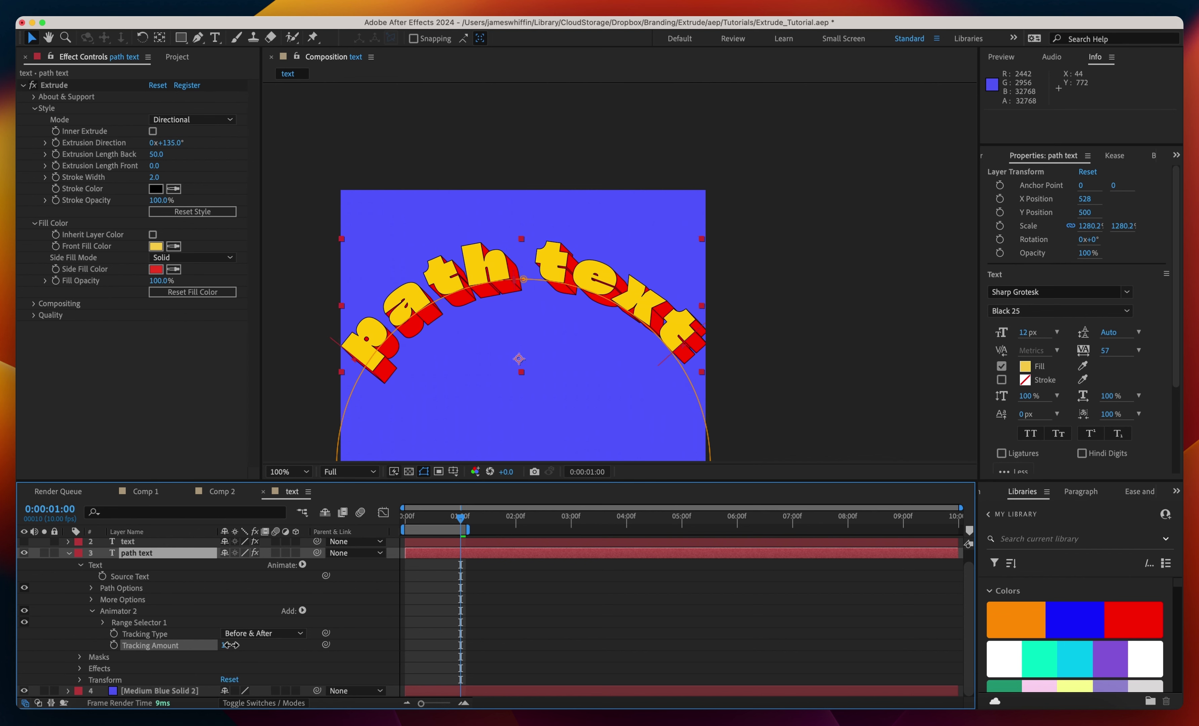
{"action": "left_click", "coordinate": [88, 636]}
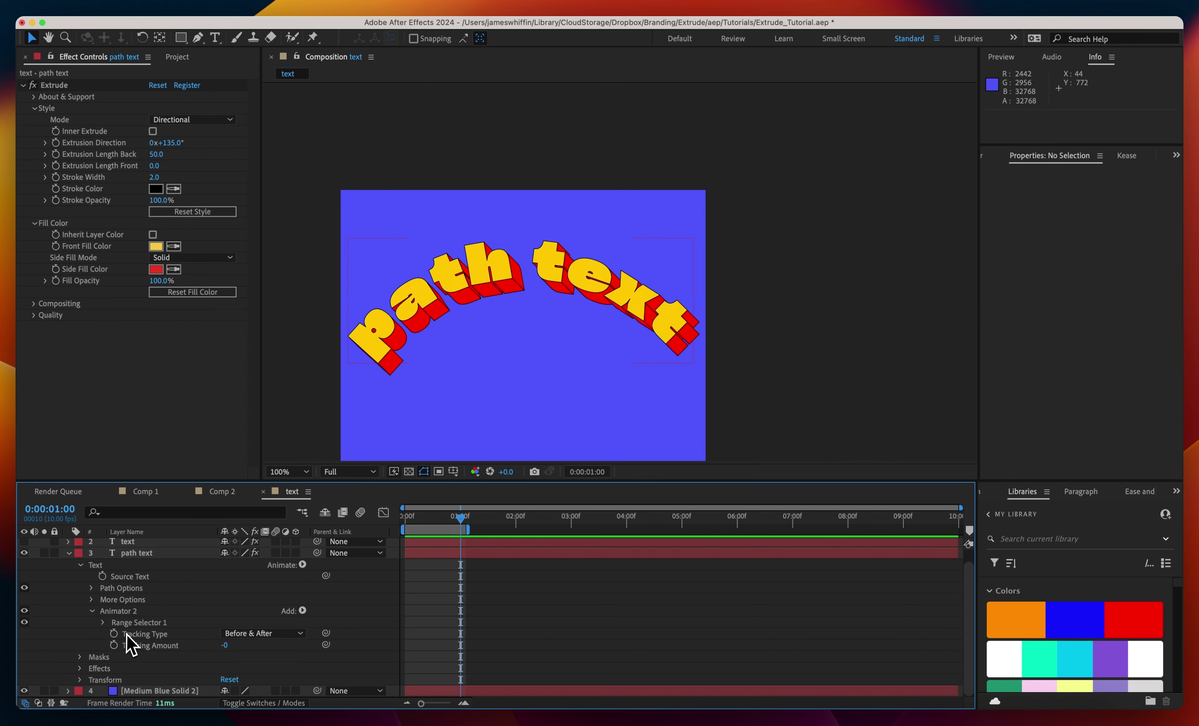
{"action": "left_click", "coordinate": [132, 644]}
{"action": "key", "text": "Delete"}
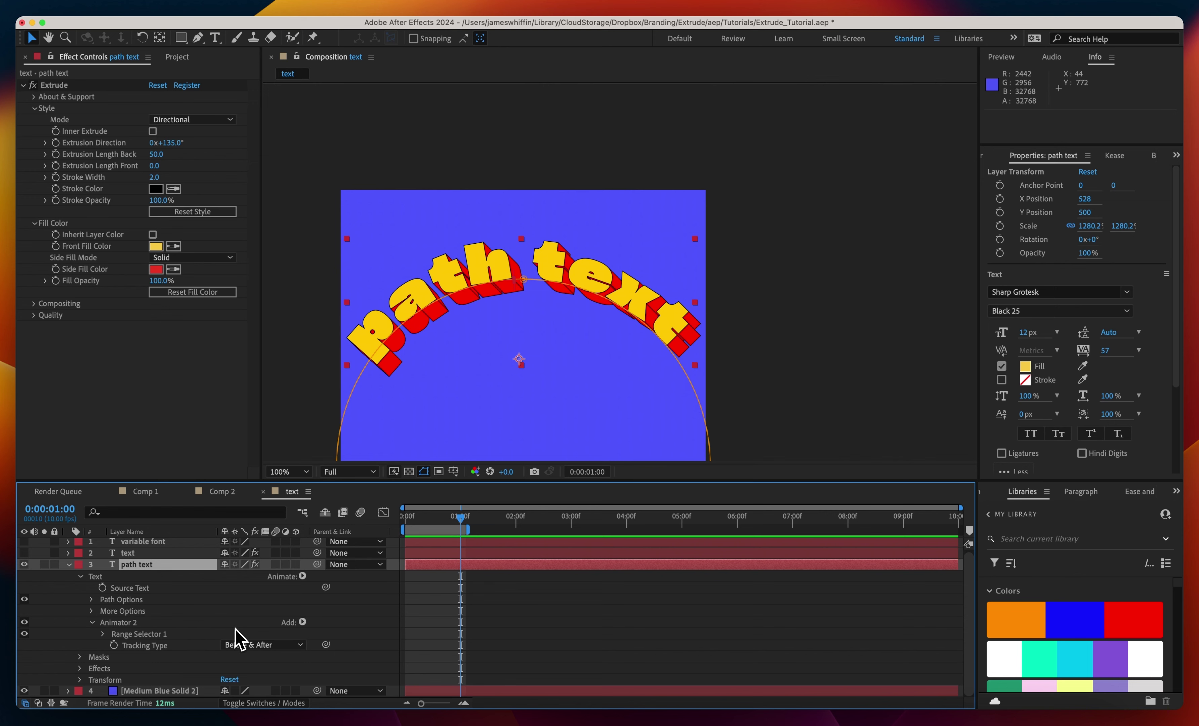
{"action": "left_click", "coordinate": [302, 621]}
- Add Scale to Animator 2 and set it to 0%
{"action": "mouse_move", "coordinate": [321, 623]}
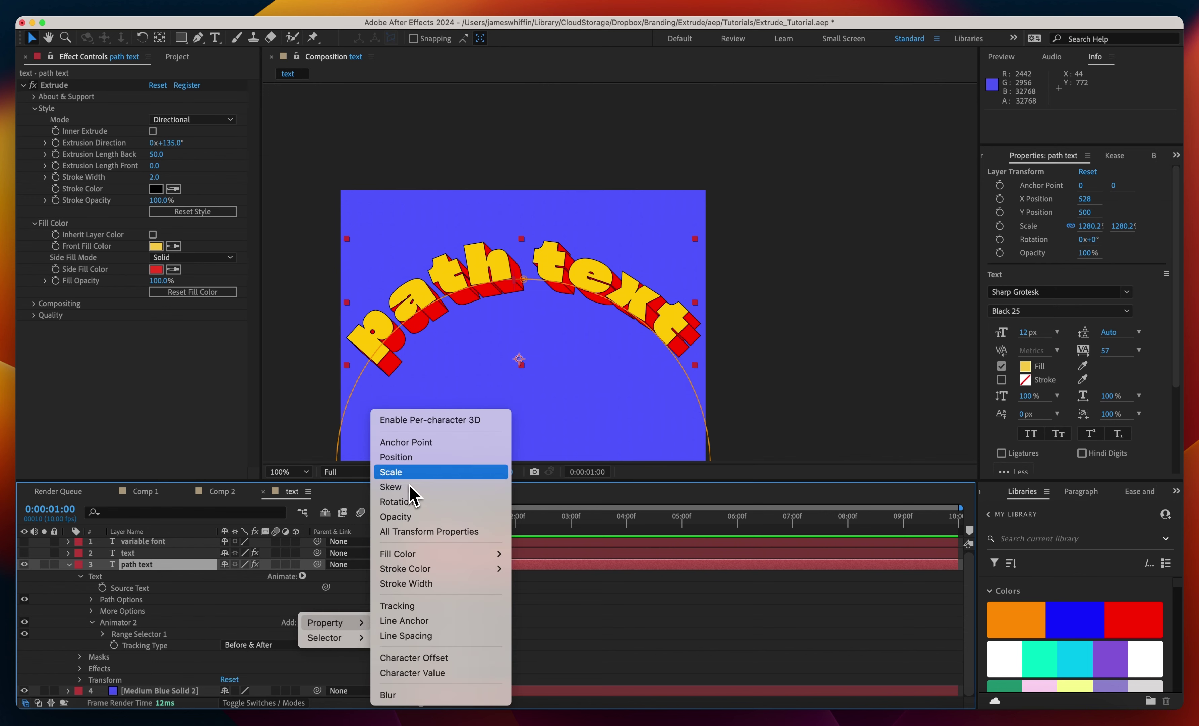
{"action": "left_click", "coordinate": [406, 473]}
{"action": "left_click", "coordinate": [236, 645]}
{"action": "type", "text": "00"}
{"action": "key", "text": "Return"}
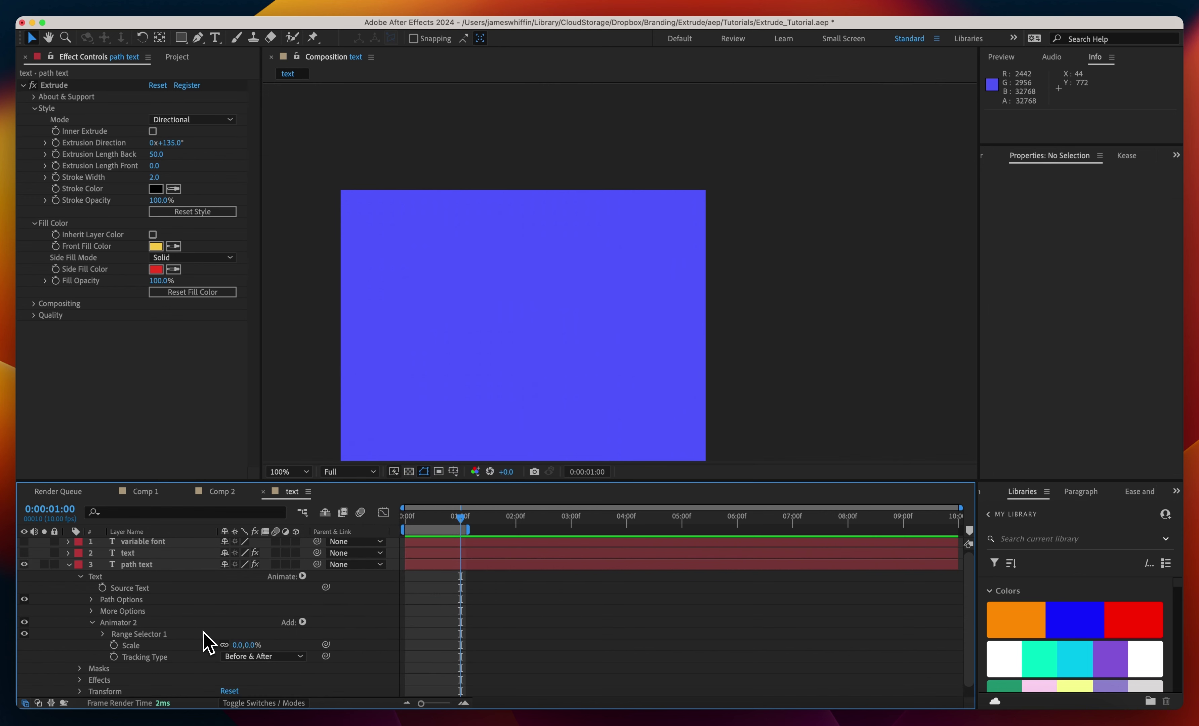
- Keyframe the range selector Offset at -100% at 0:00 and 100% at 1:00
{"action": "left_click", "coordinate": [104, 635]}
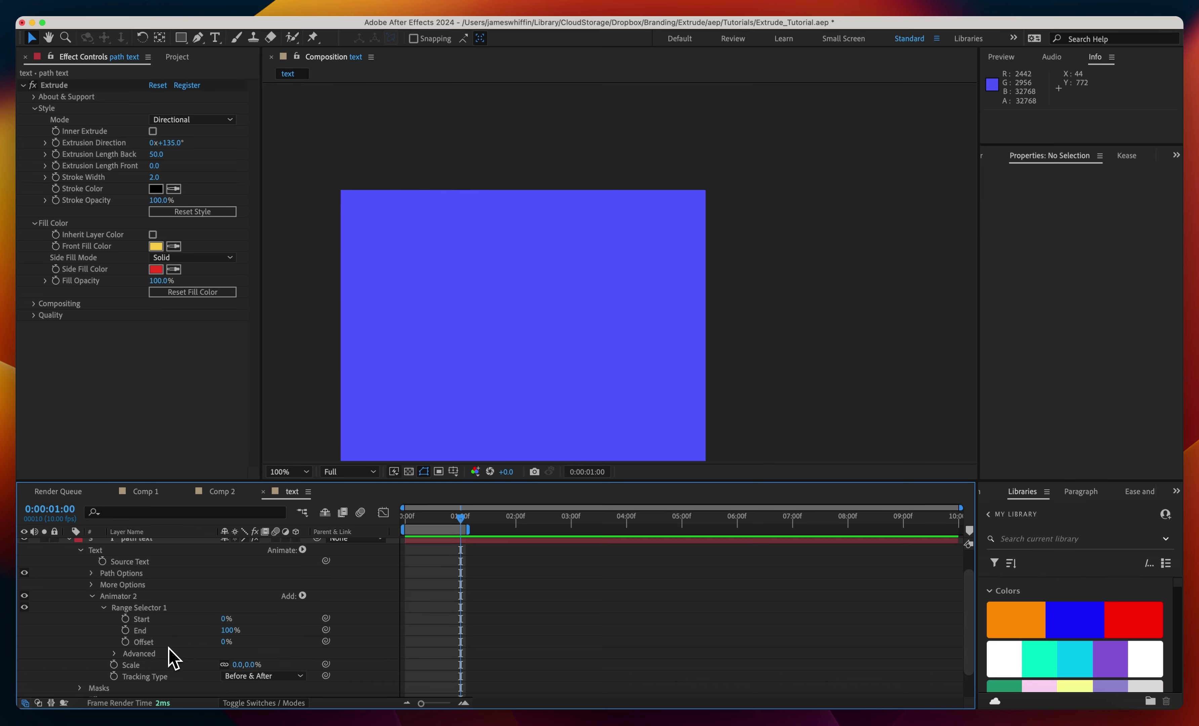
{"action": "key", "text": "Home"}
{"action": "left_click_drag", "start_coordinate": [223, 643], "coordinate": [147, 658]}
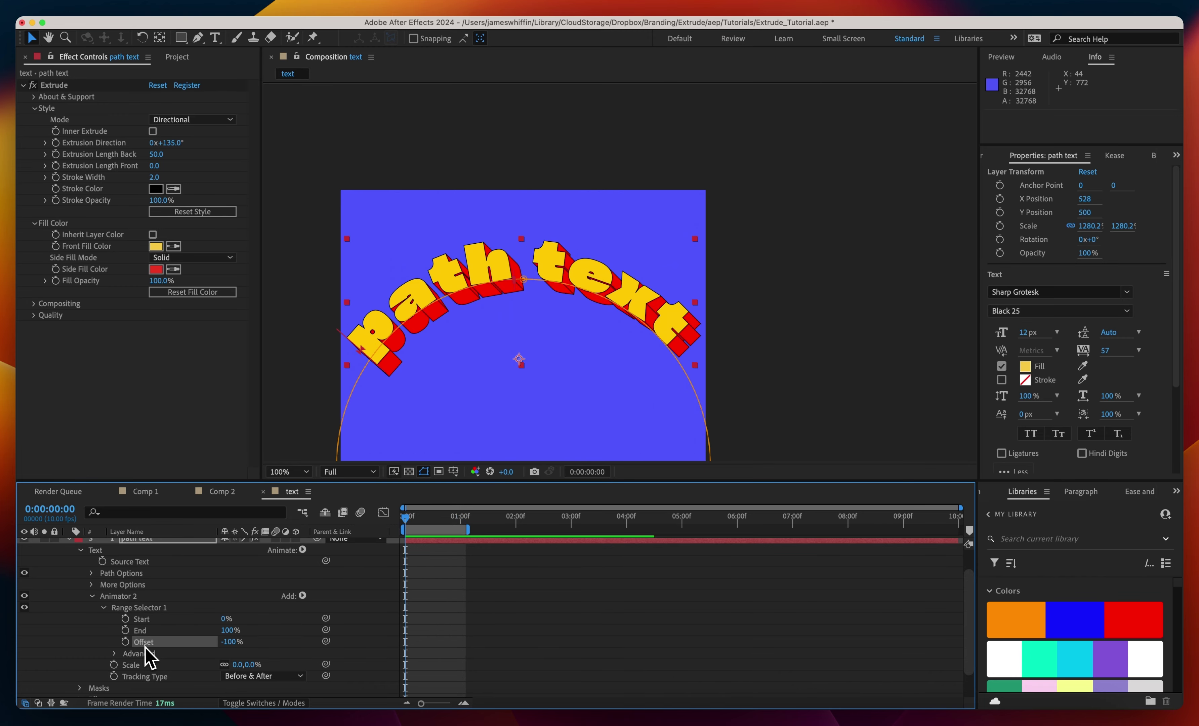
{"action": "left_click", "coordinate": [126, 641]}
{"action": "key", "text": "shift+Page_Down"}
{"action": "left_click_drag", "start_coordinate": [224, 642], "coordinate": [357, 642]}
- Set the selector Shape to Ramp Up and Ease Low to 100%
{"action": "left_click", "coordinate": [115, 654]}
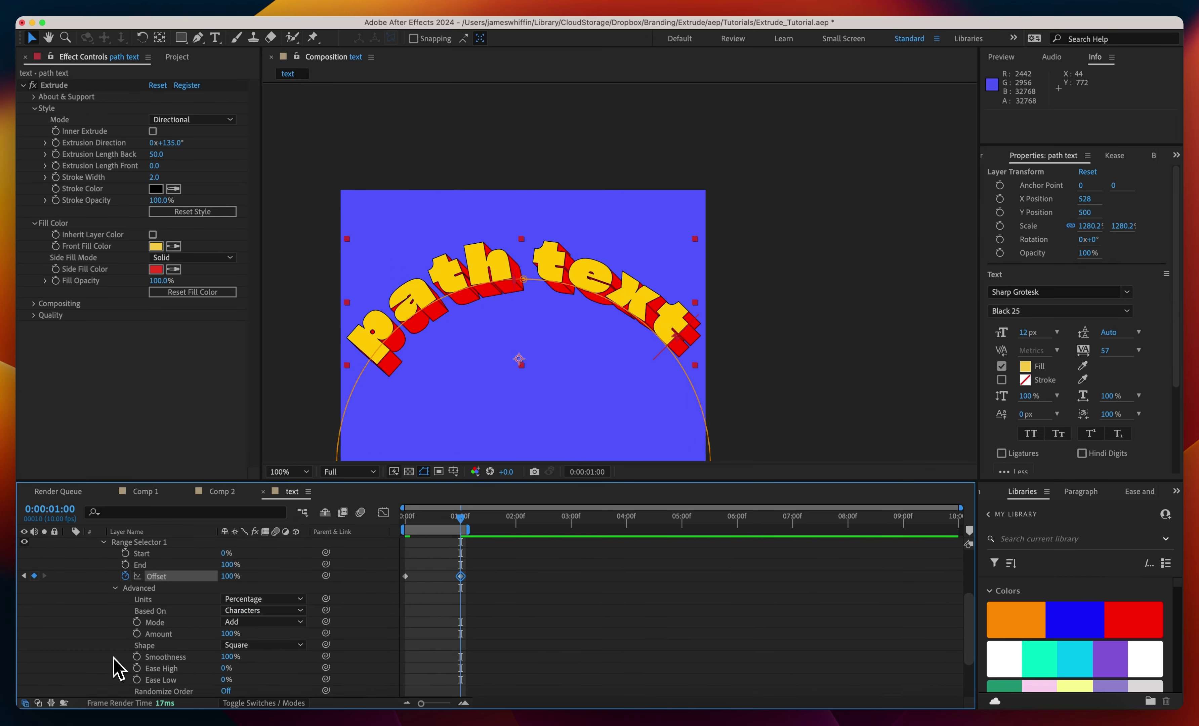
{"action": "left_click", "coordinate": [227, 640]}
{"action": "left_click", "coordinate": [230, 639]}
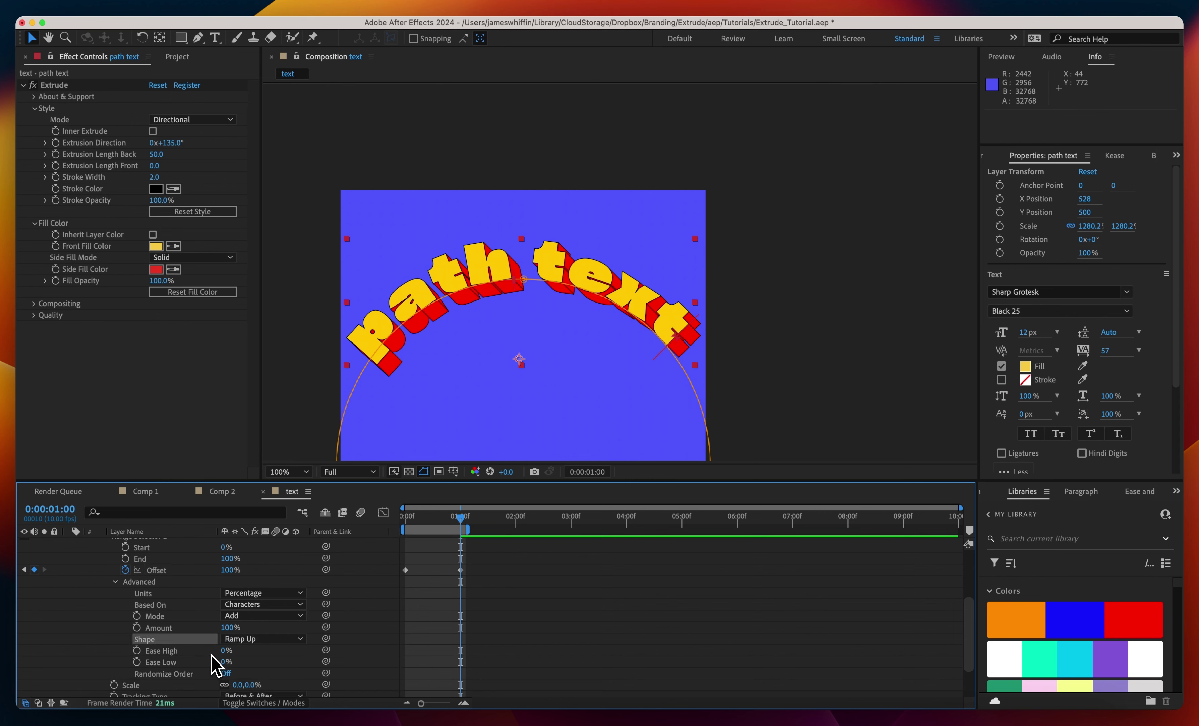
{"action": "left_click_drag", "start_coordinate": [228, 661], "coordinate": [323, 660]}
{"action": "left_click", "coordinate": [108, 625]}
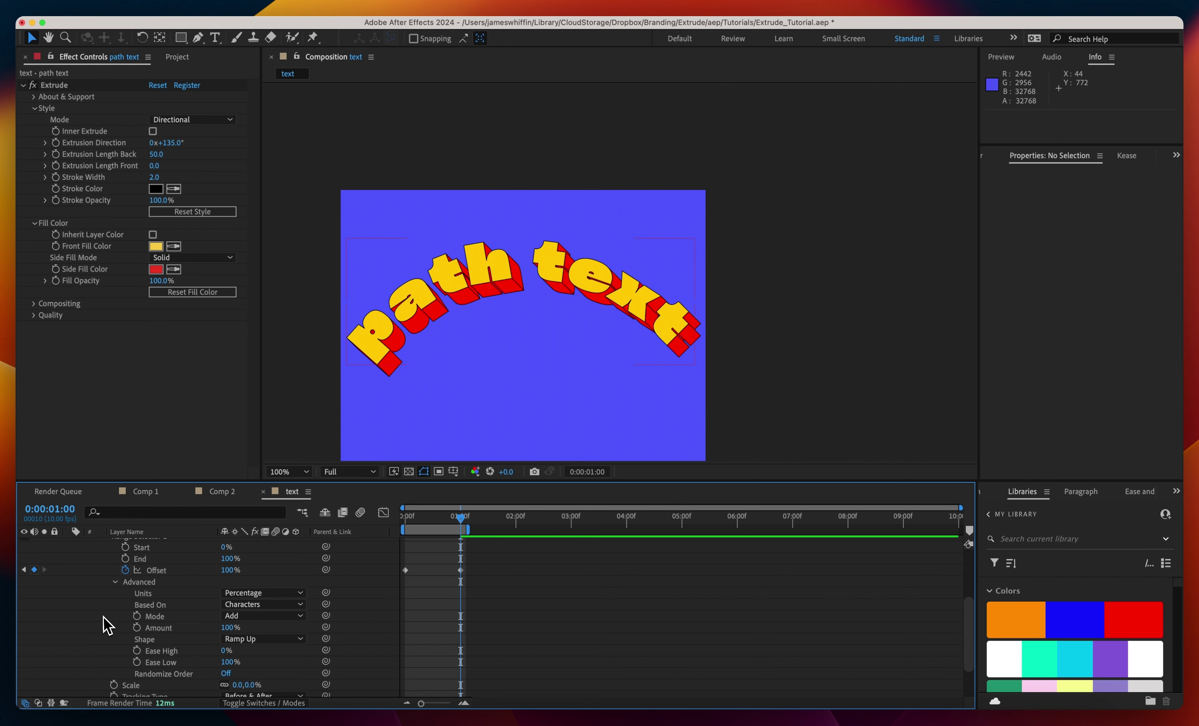
- Play back the animation to watch the arched 'path text' letters scale in one after another
{"action": "key", "text": "space"}
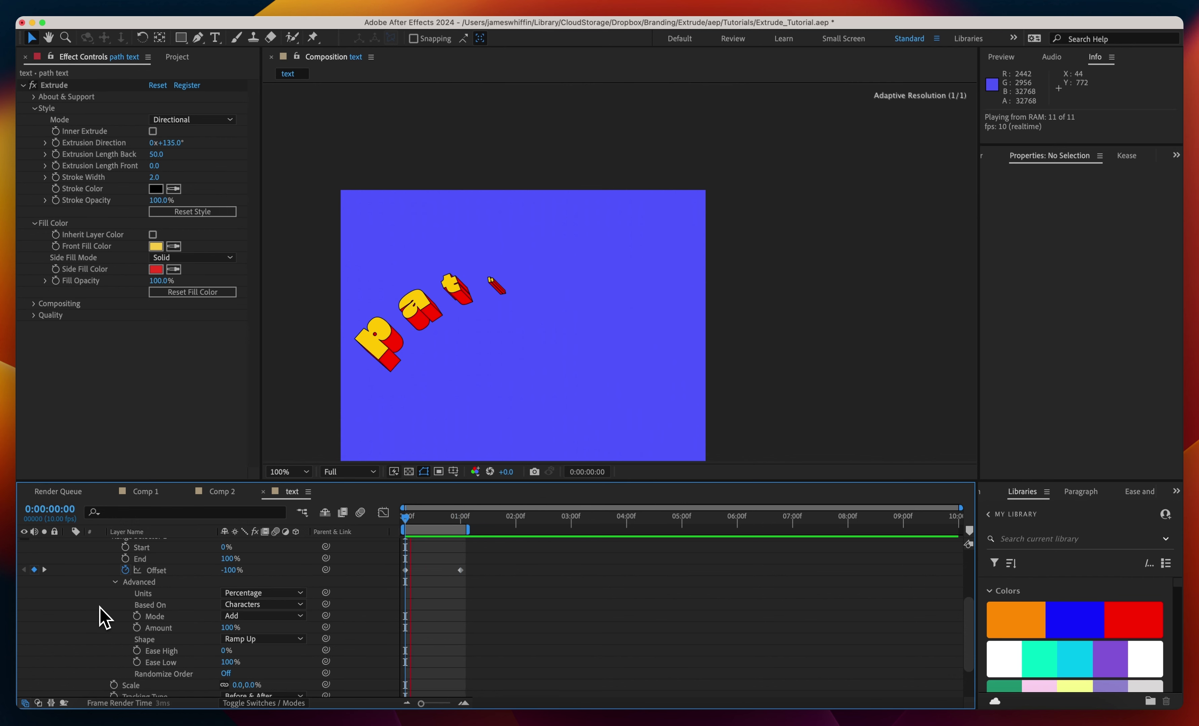
{"action": "scroll", "coordinate": [83, 627], "scroll_direction": "up", "scroll_amount": 5}
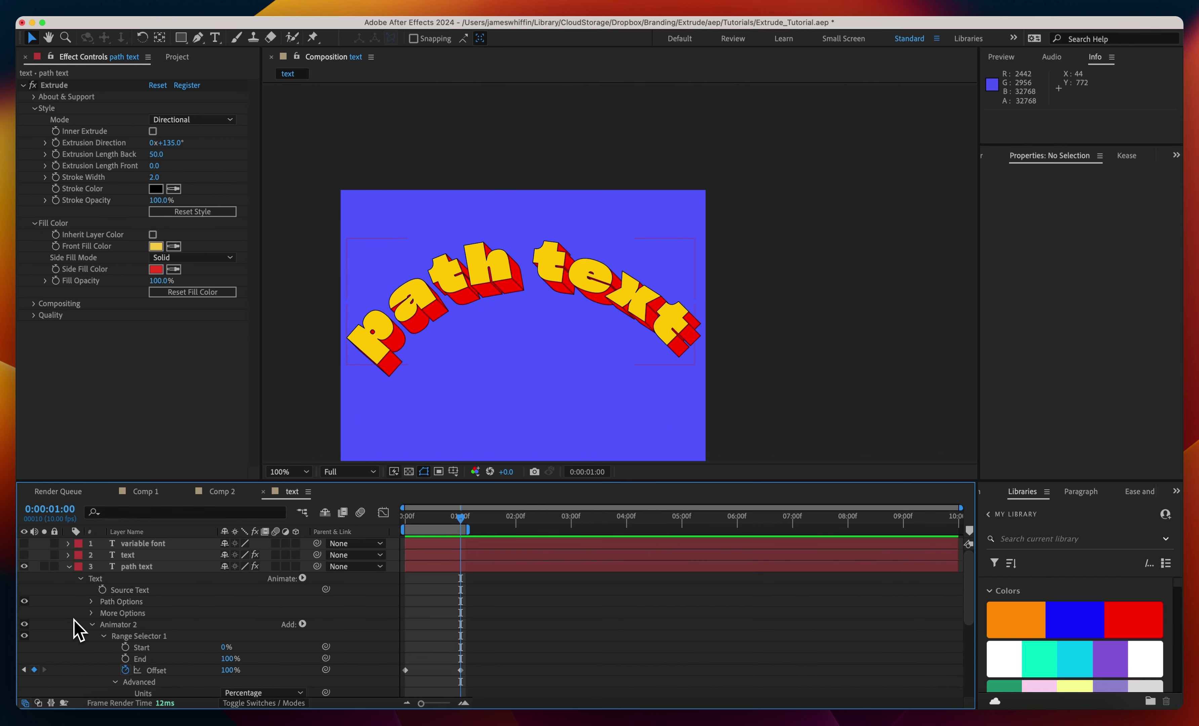